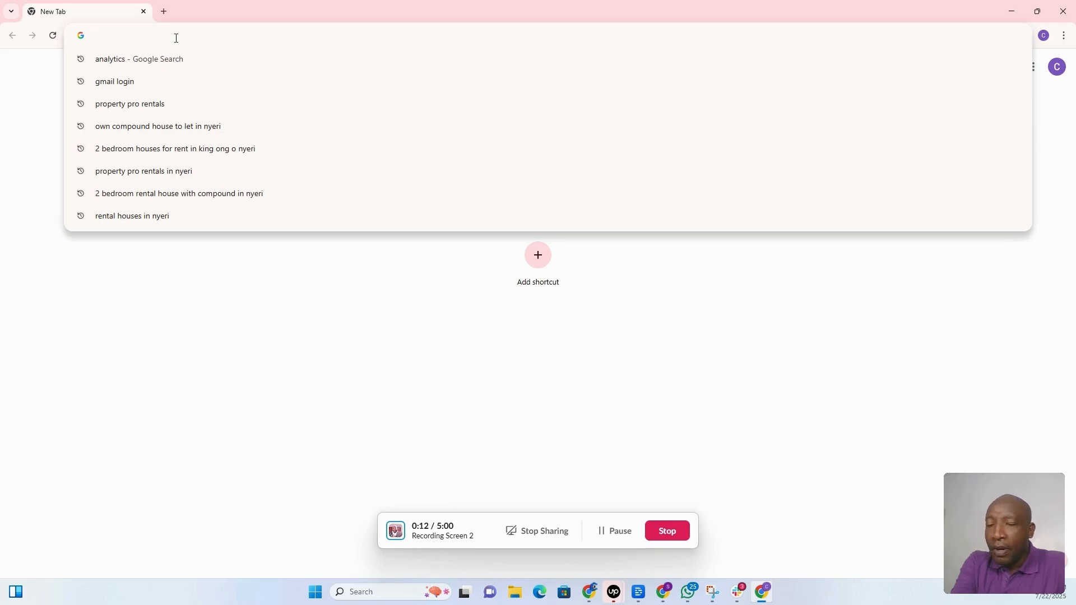
Go to analytics.google.com and begin setting up a new Analytics account.
{"action": "type", "text": "ana"}
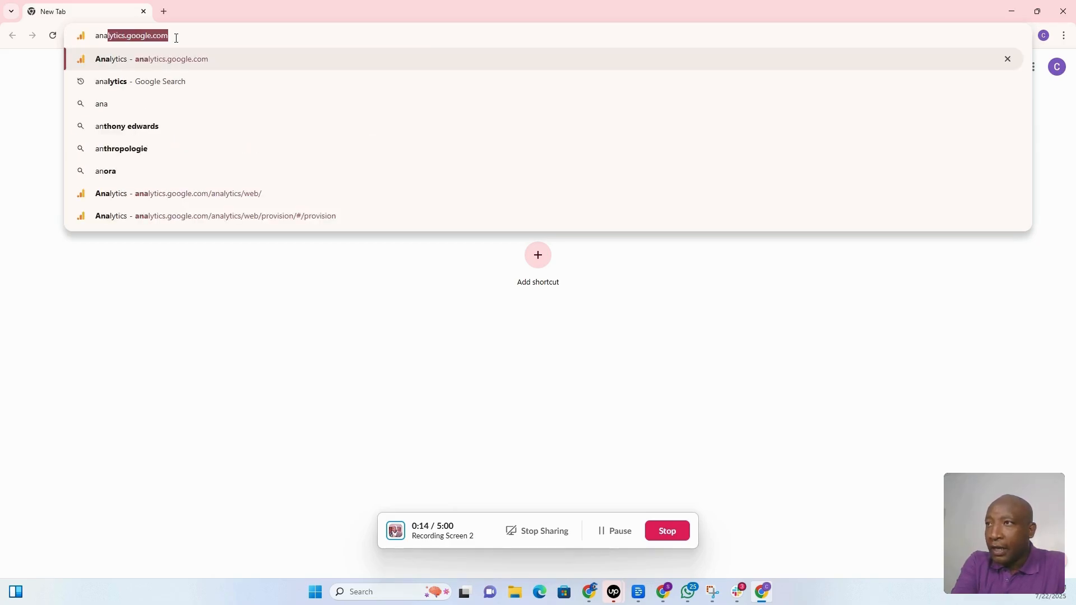
{"action": "type", "text": "lytics"}
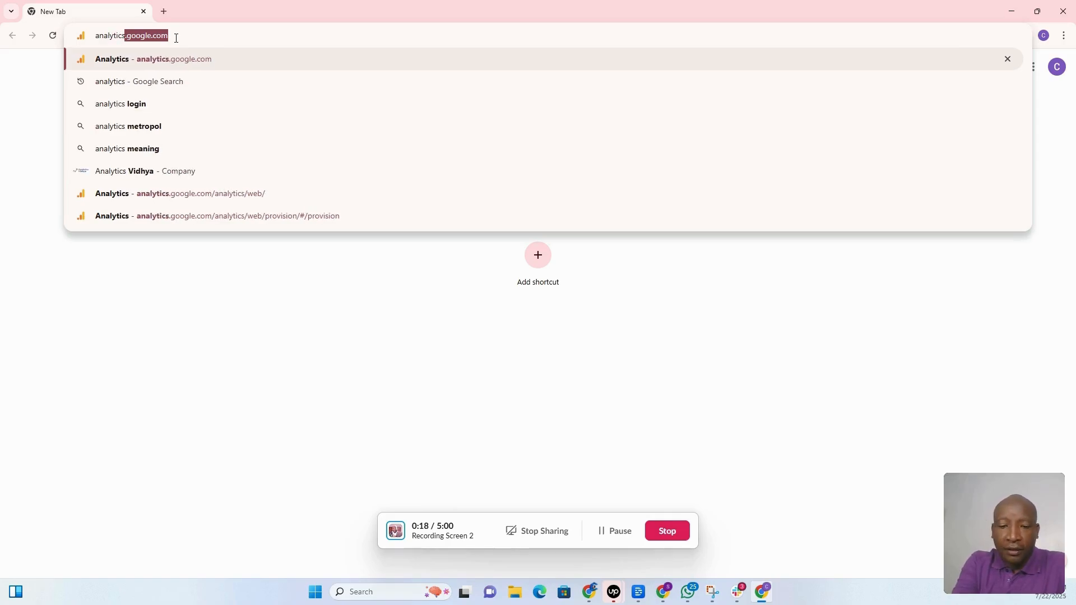
{"action": "type", "text": ".google"}
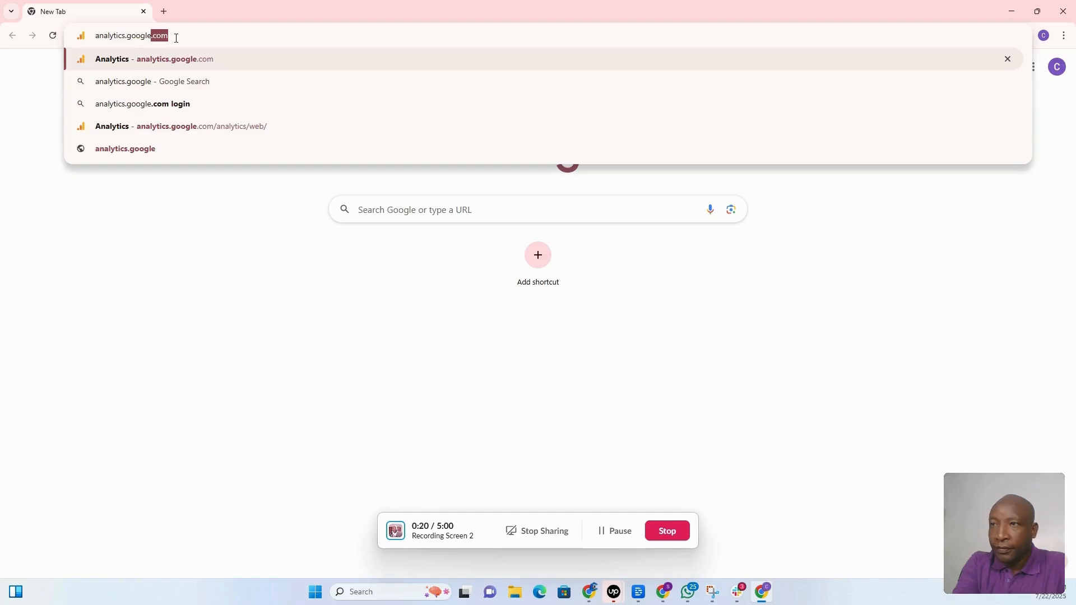
{"action": "type", "text": ".com"}
{"action": "key", "text": "Return"}
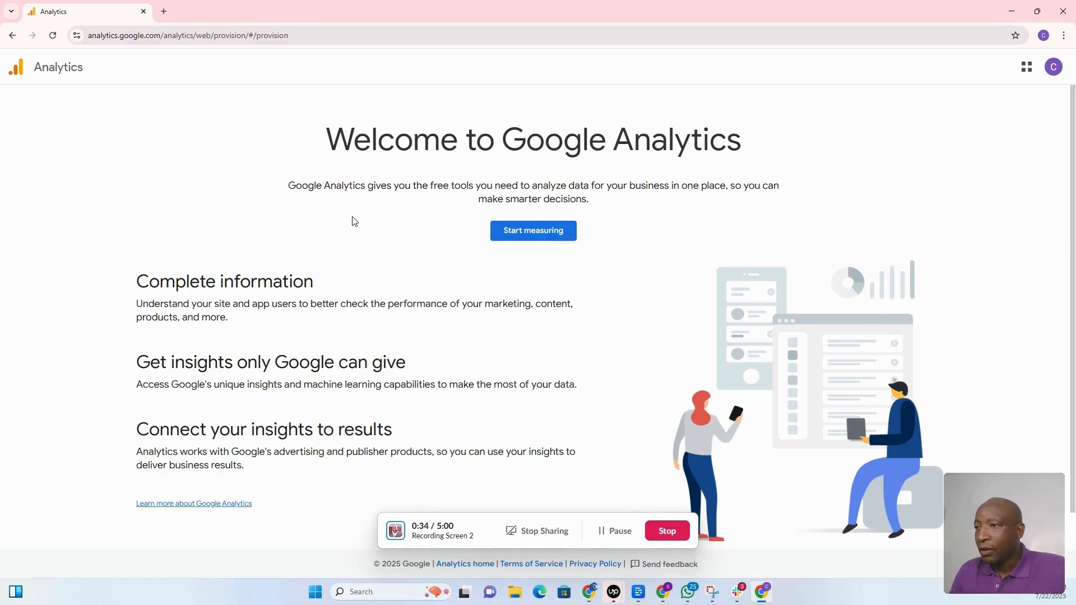
{"action": "left_click", "coordinate": [537, 236]}
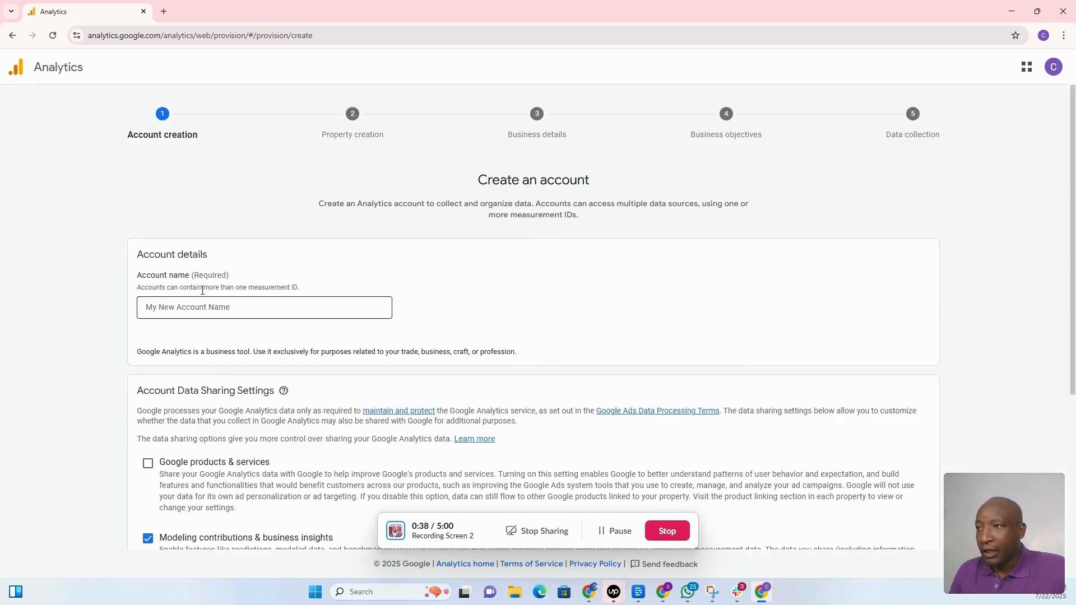
Enter the owner's full name as the account name and continue past the data sharing settings.
{"action": "left_click", "coordinate": [237, 309]}
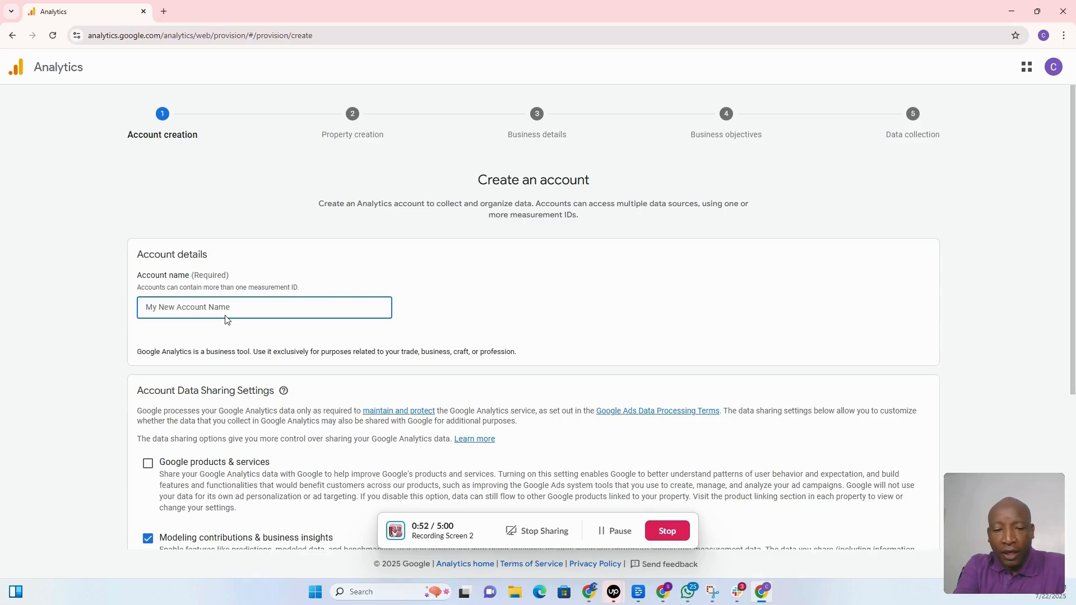
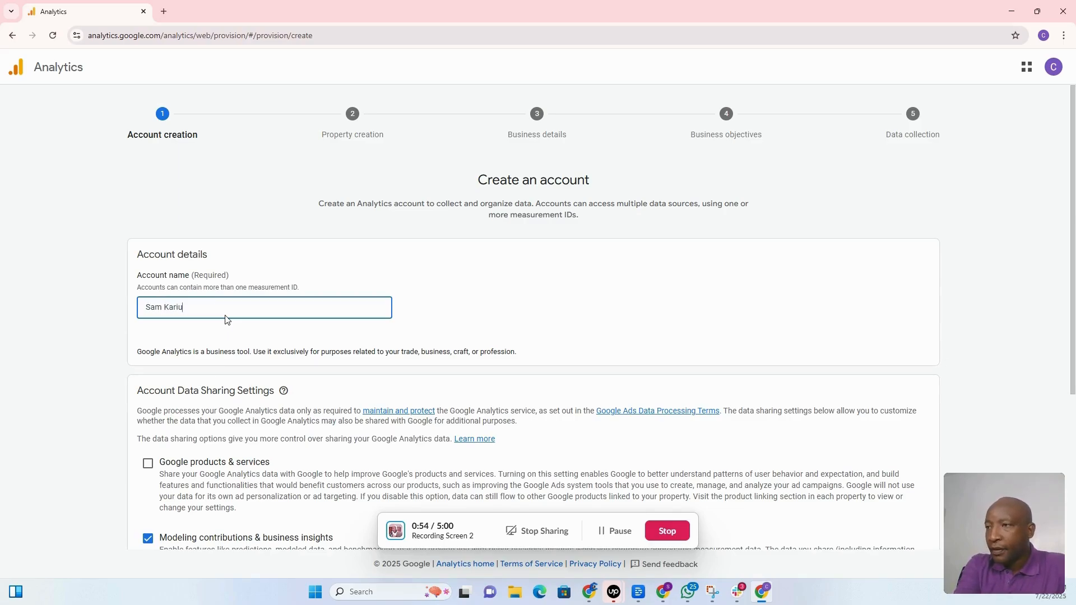
{"action": "scroll", "coordinate": [225, 320], "scroll_direction": "down", "scroll_amount": 4}
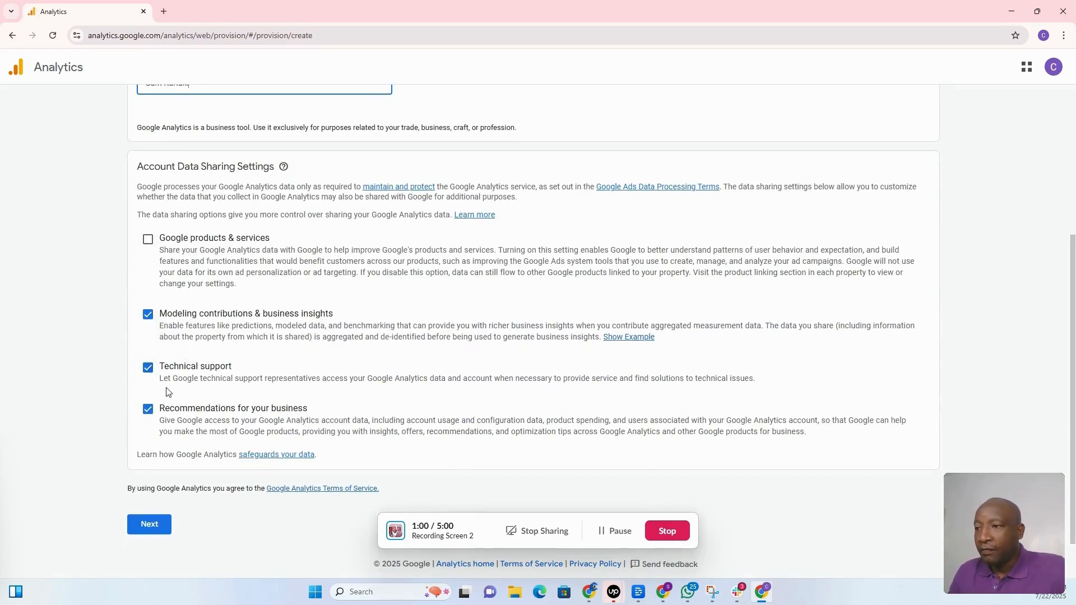
{"action": "scroll", "coordinate": [168, 392], "scroll_direction": "down", "scroll_amount": 1}
{"action": "left_click", "coordinate": [152, 520]}
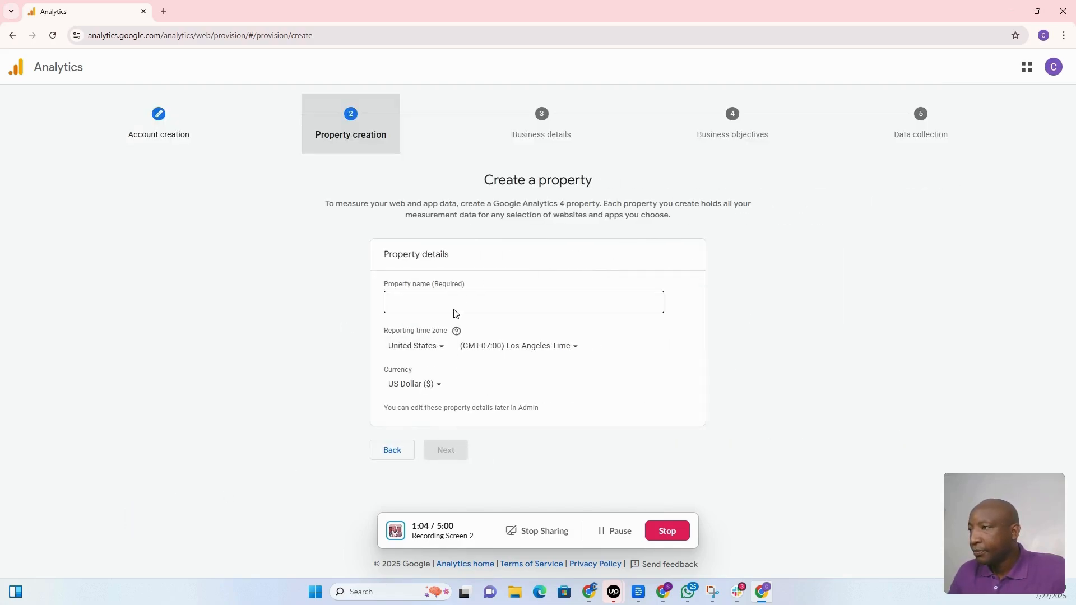
Name the property and set its reporting time zone country to Kenya.
{"action": "left_click", "coordinate": [419, 299]}
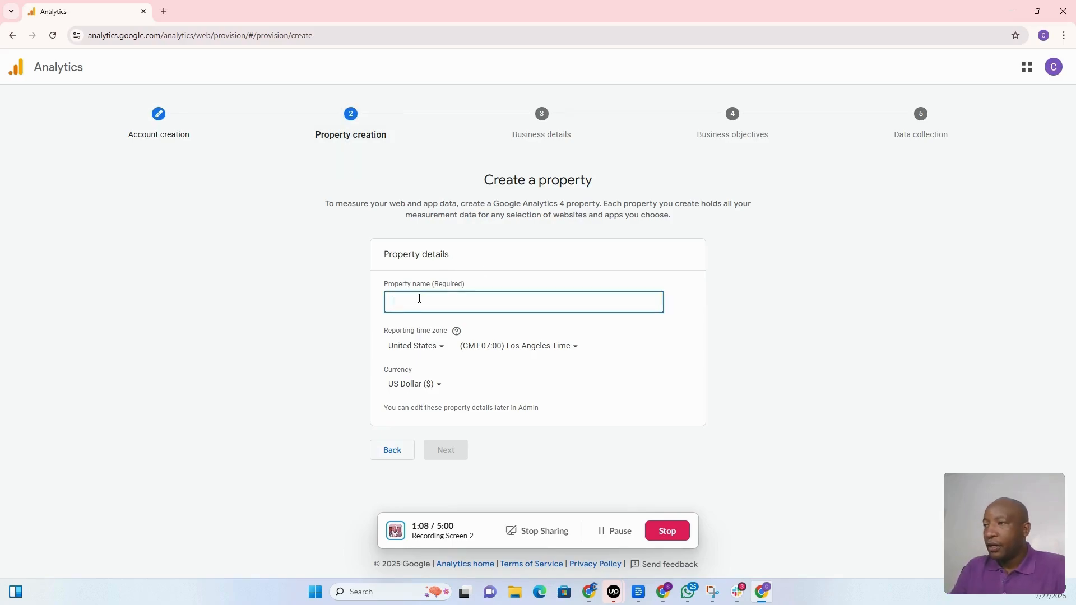
{"action": "type", "text": "Sa"}
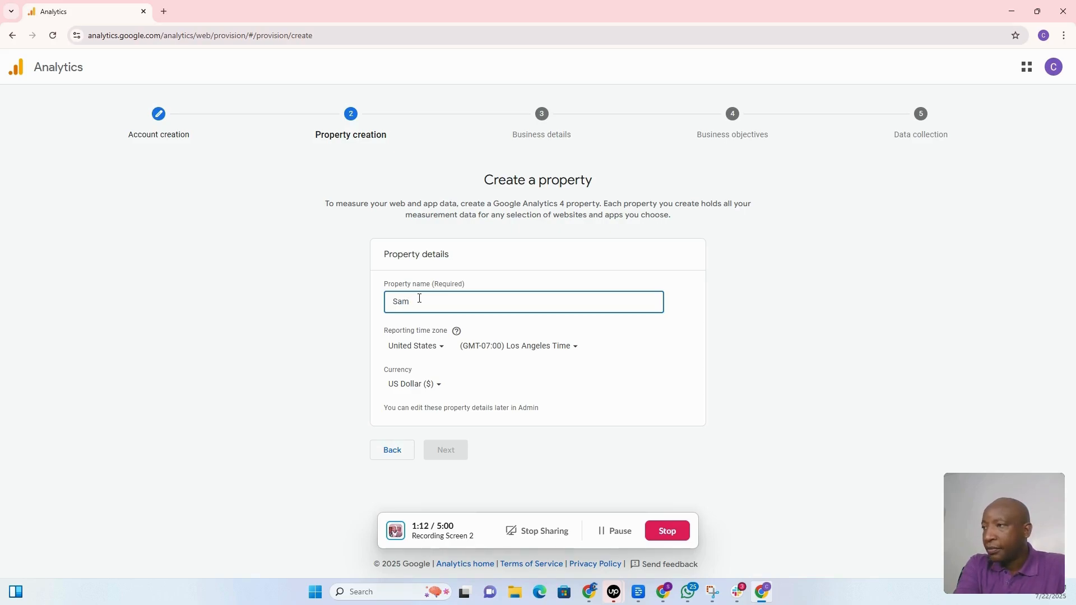
{"action": "type", "text": "m"}
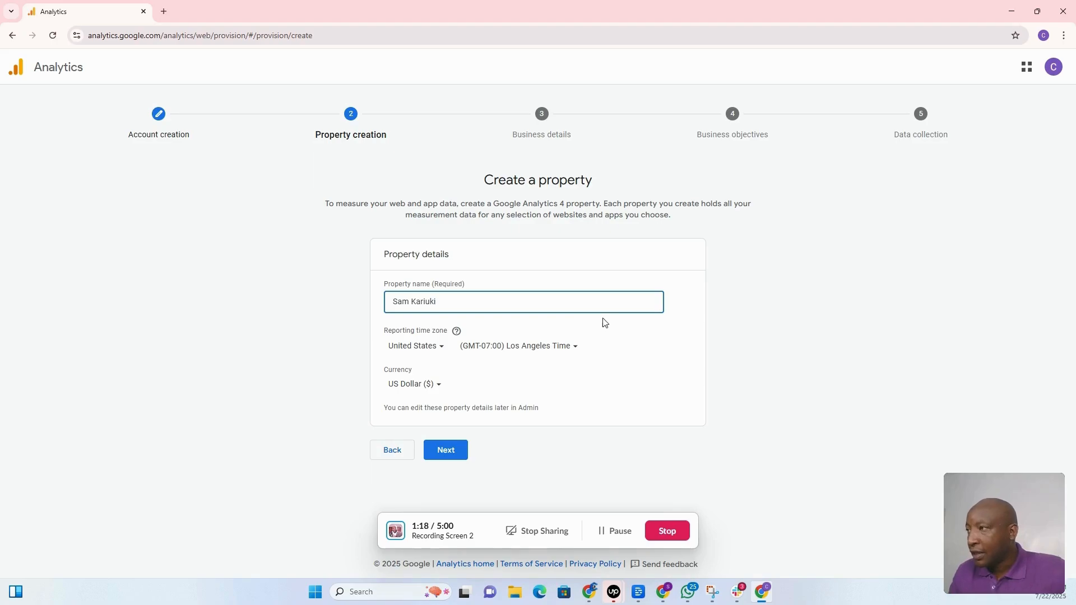
{"action": "left_click", "coordinate": [436, 354]}
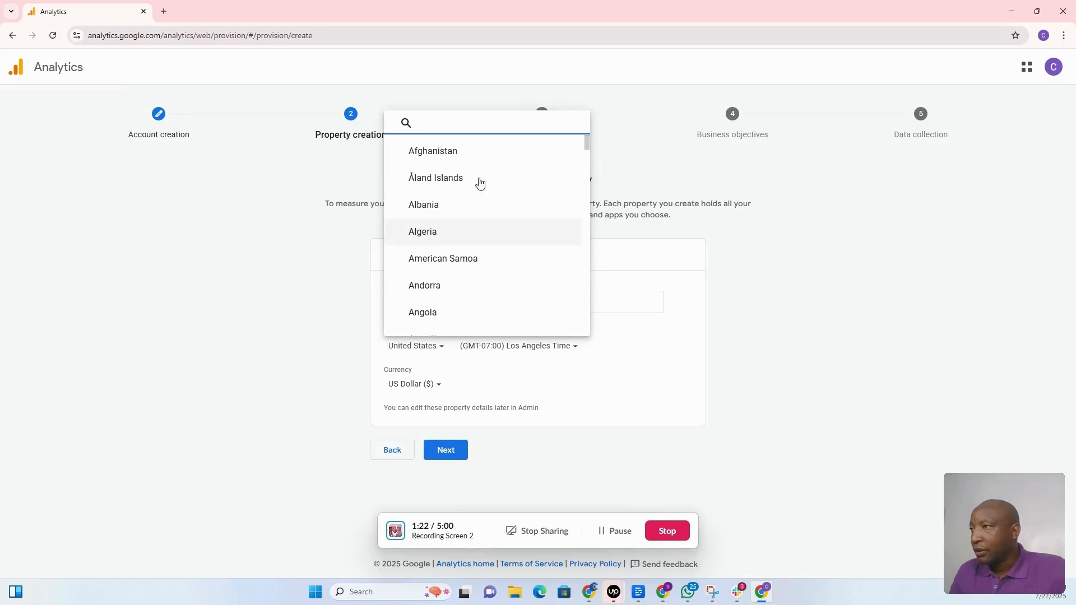
{"action": "type", "text": "kenya"}
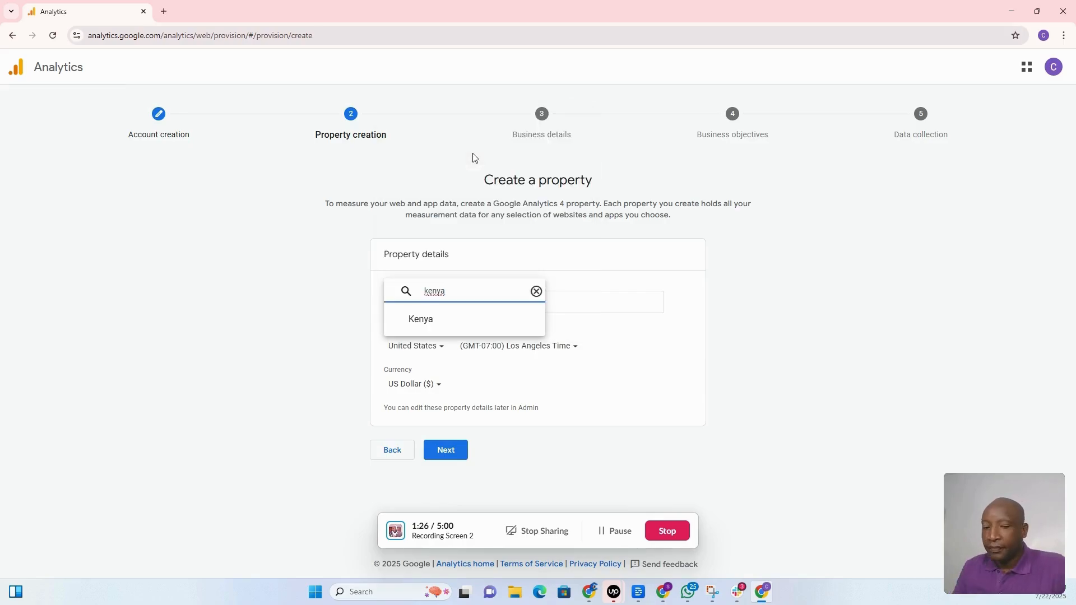
{"action": "left_click", "coordinate": [426, 319]}
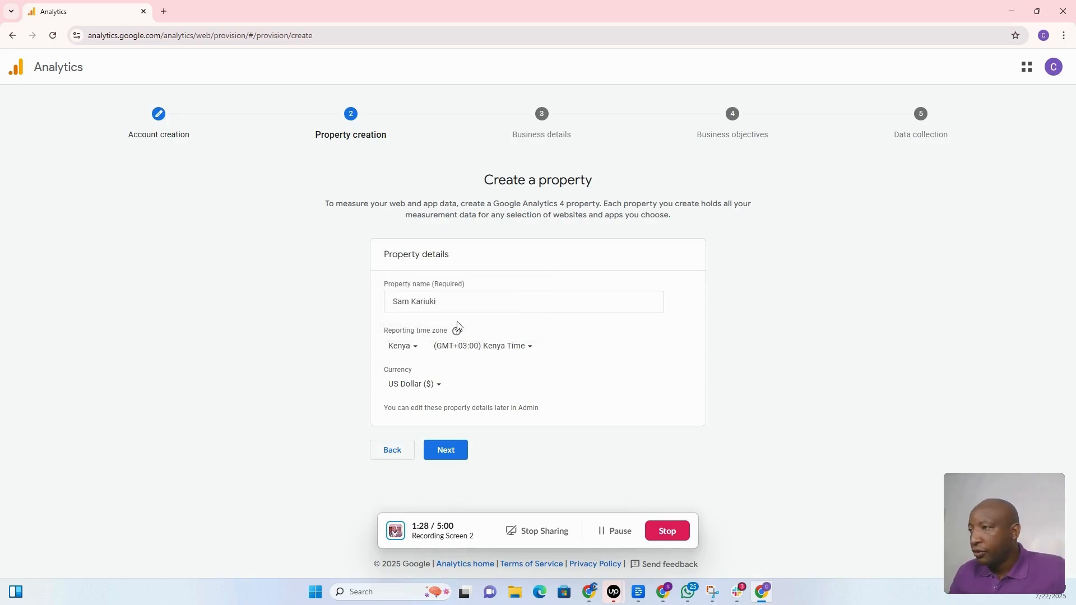
Set the property currency to Kenyan Shilling (Ksh) and continue.
{"action": "left_click", "coordinate": [439, 386]}
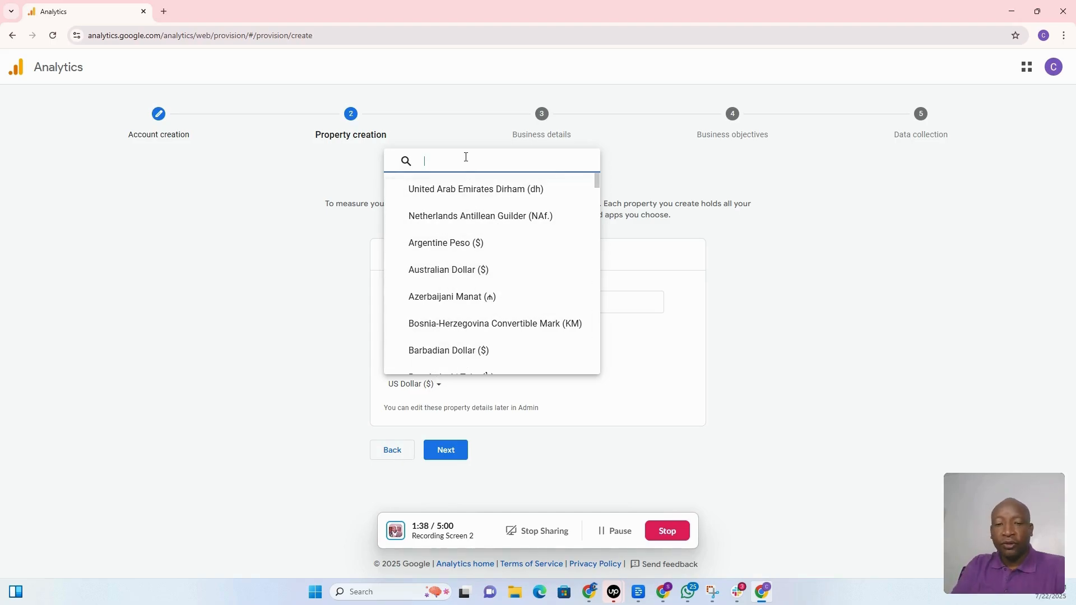
{"action": "type", "text": "kesh"}
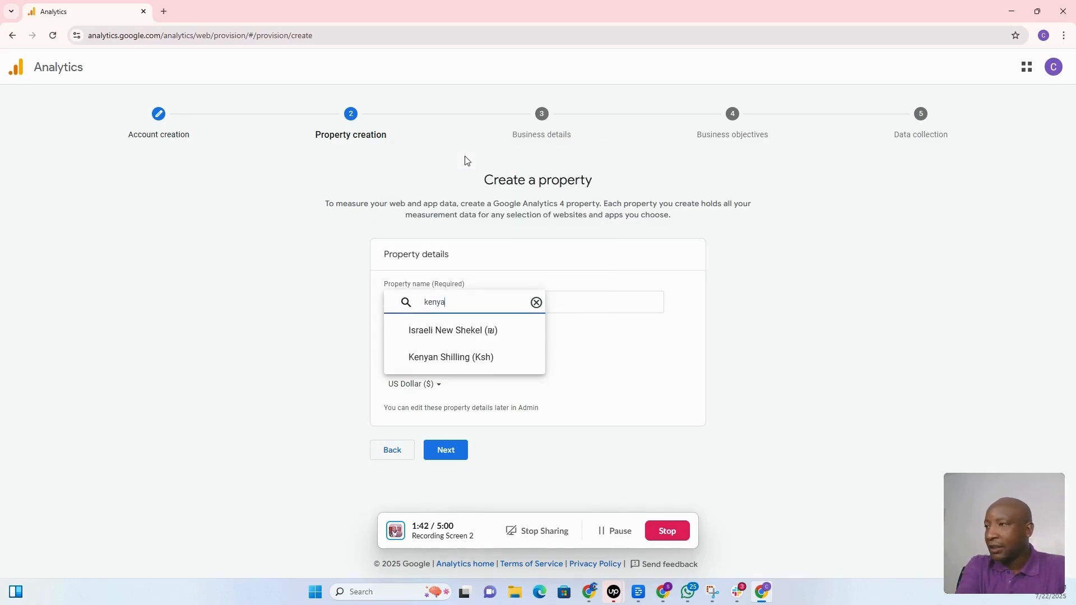
{"action": "left_click", "coordinate": [458, 357]}
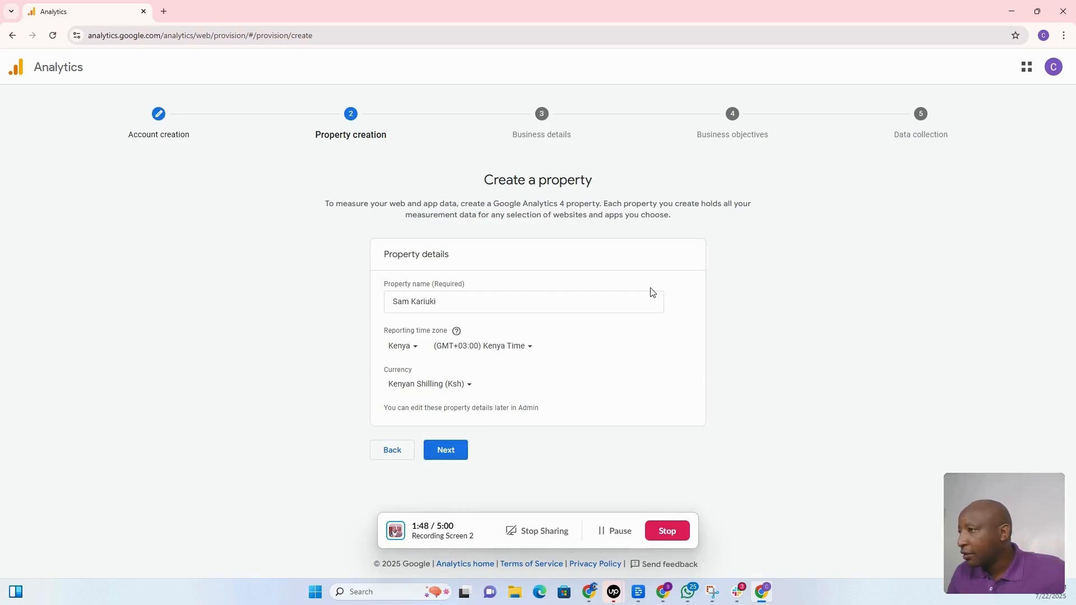
{"action": "left_click", "coordinate": [446, 449]}
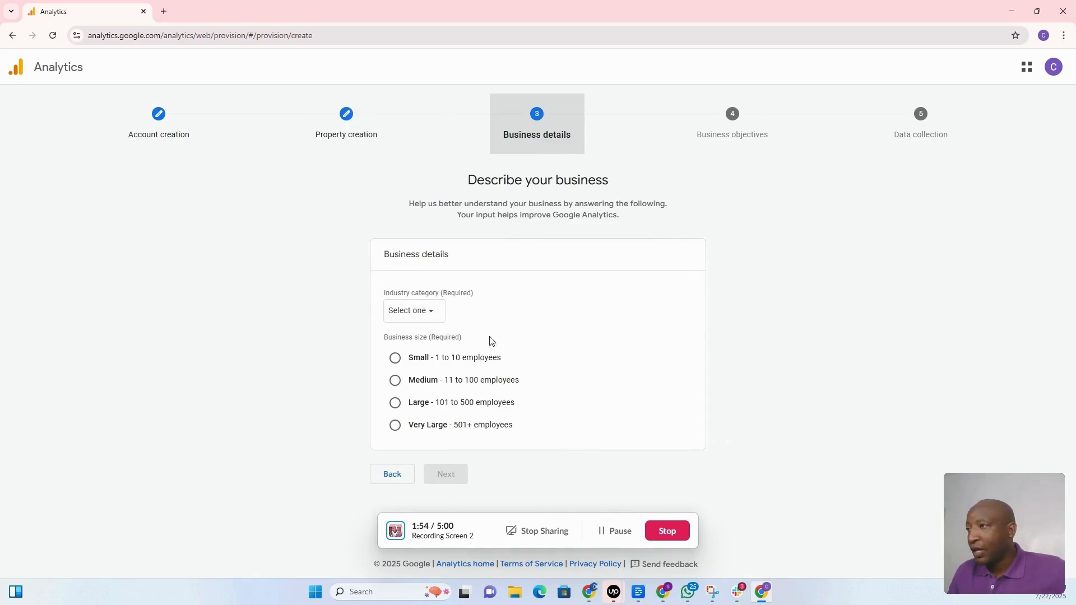
Set the industry to Business & Industrial and the business size to small (1–10 employees).
{"action": "left_click", "coordinate": [441, 317]}
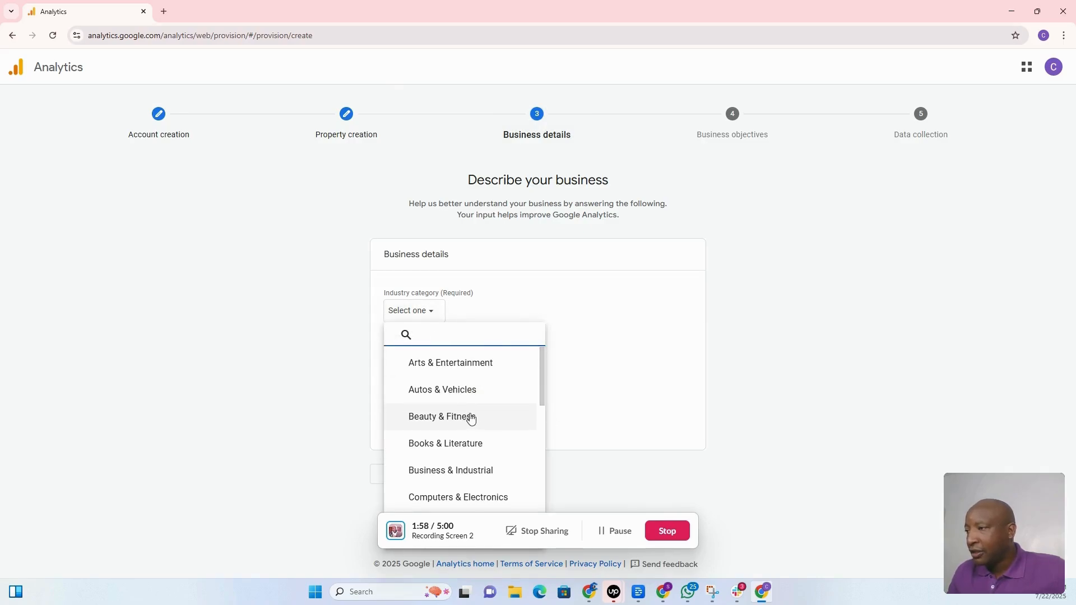
{"action": "left_click", "coordinate": [468, 476]}
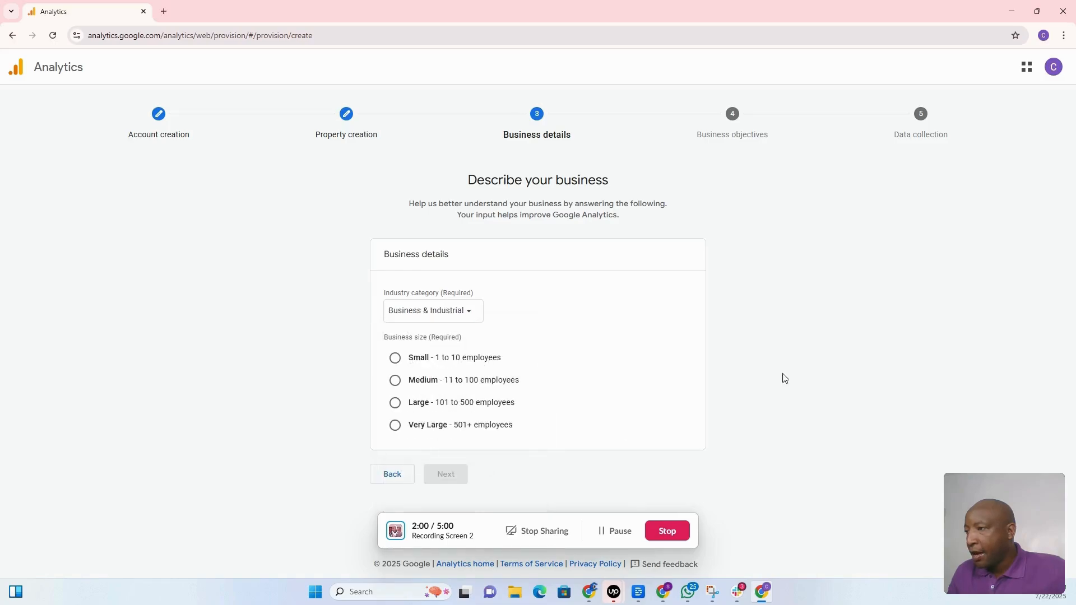
{"action": "left_click", "coordinate": [395, 358]}
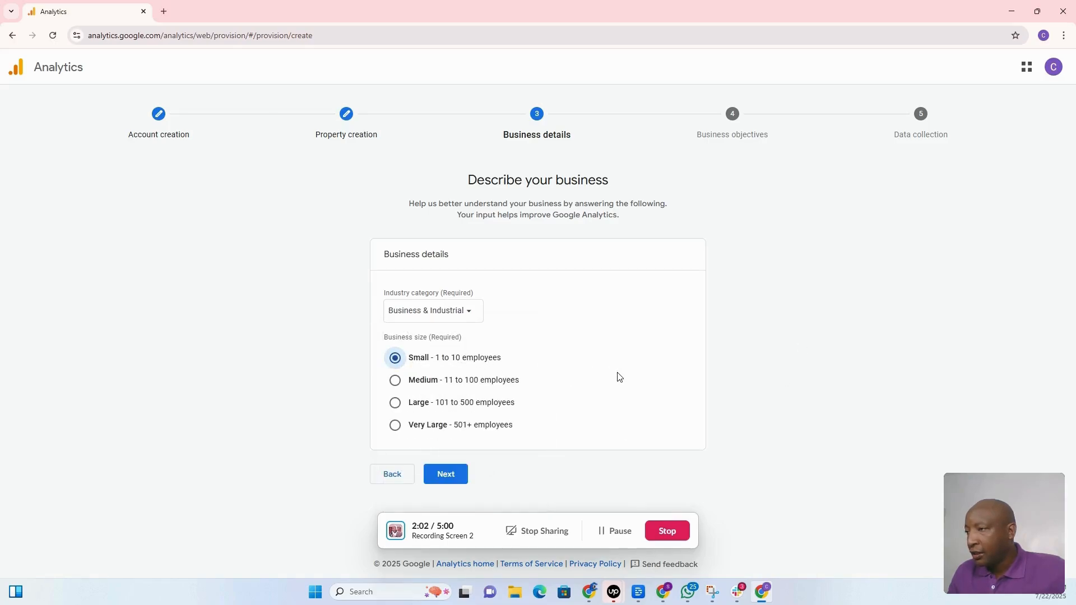
{"action": "left_click", "coordinate": [445, 476]}
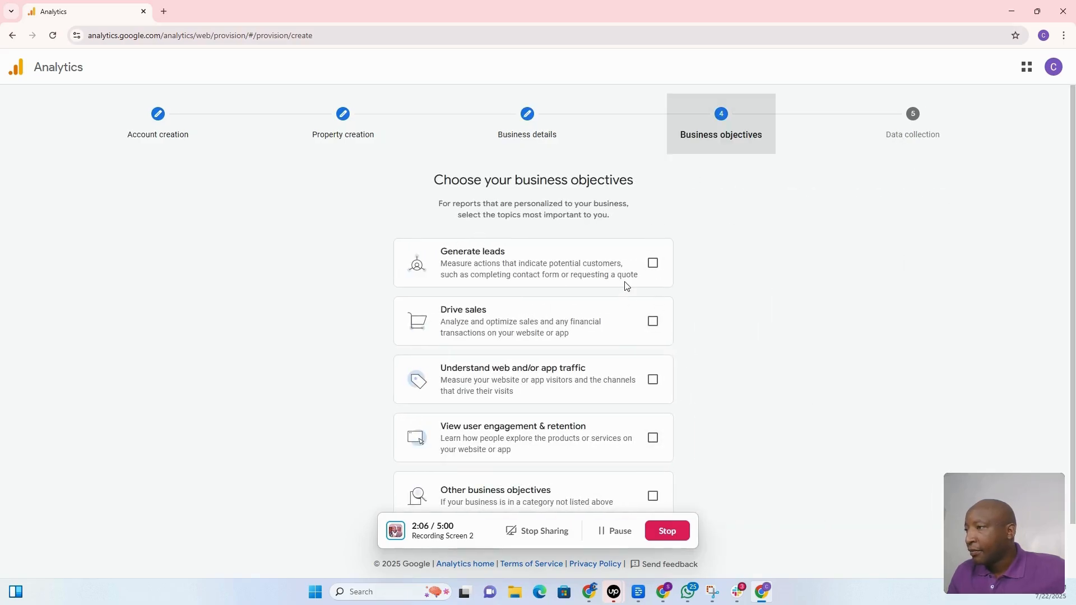
Leave Other business objectives as the only objective and create the property.
{"action": "left_click", "coordinate": [653, 263]}
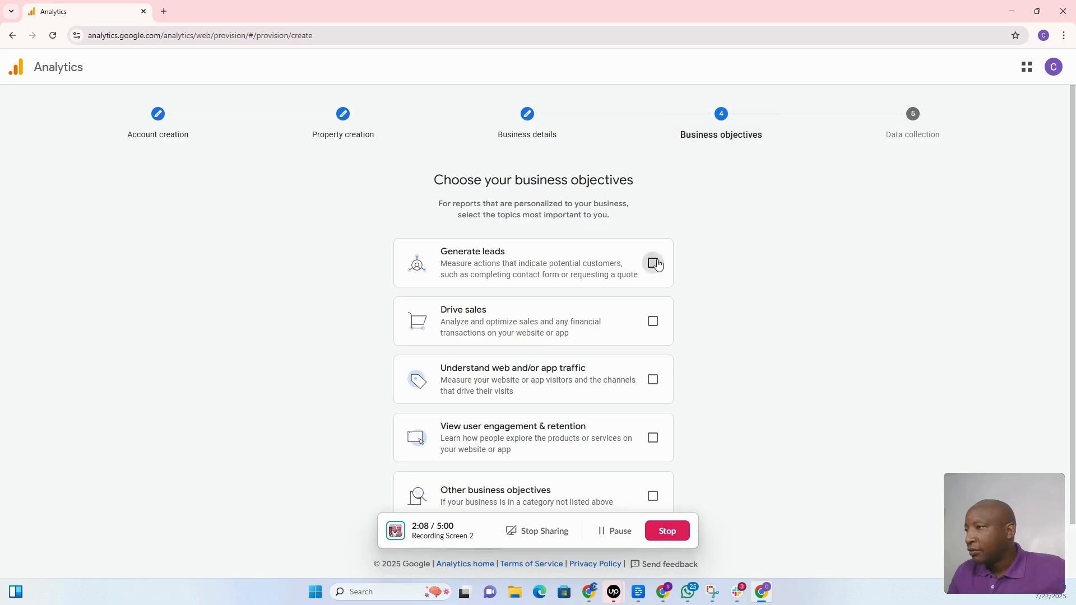
{"action": "left_click", "coordinate": [654, 323]}
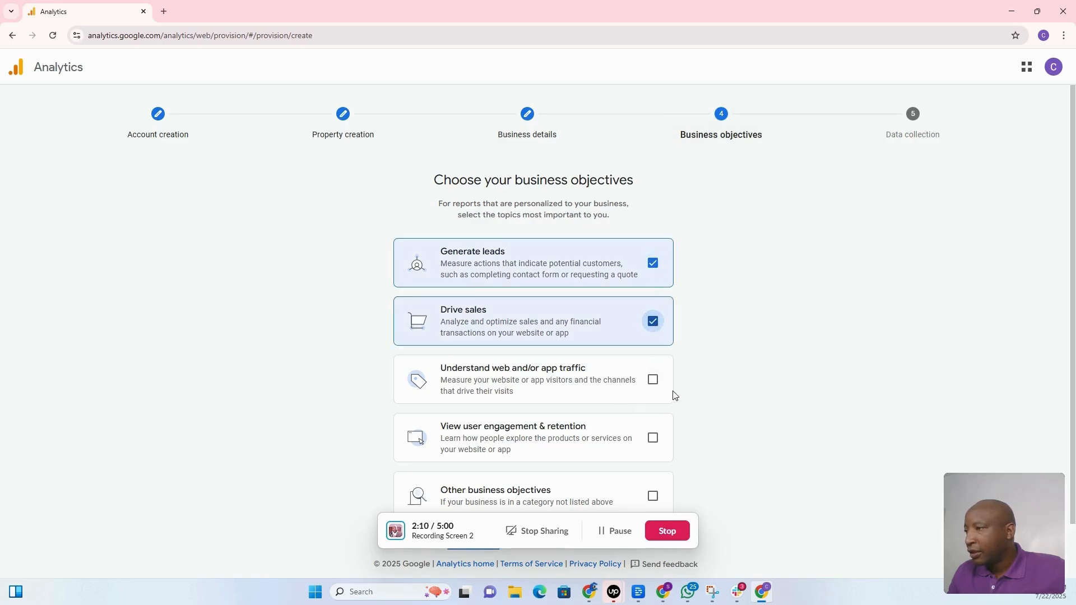
{"action": "left_click", "coordinate": [654, 380]}
{"action": "scroll", "coordinate": [653, 410], "scroll_direction": "down", "scroll_amount": 1}
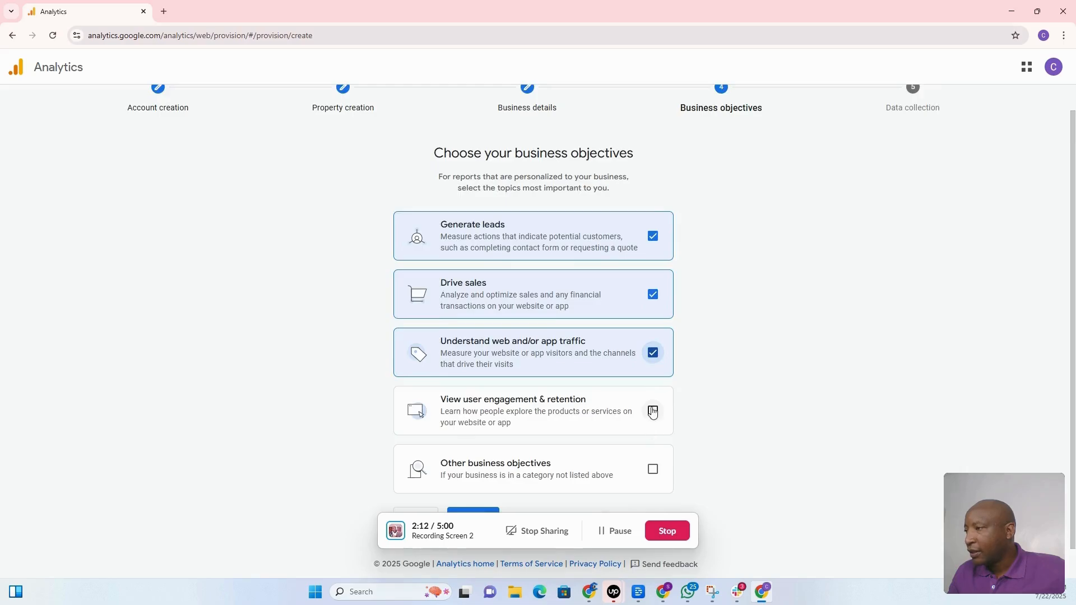
{"action": "left_click", "coordinate": [654, 411]}
{"action": "left_click", "coordinate": [654, 470]}
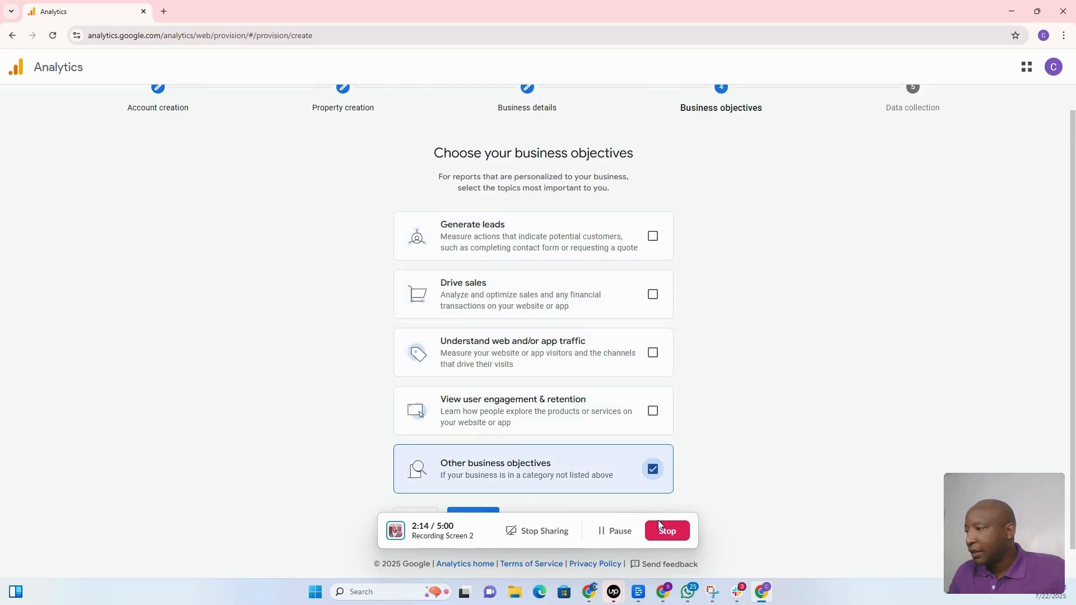
{"action": "left_click_drag", "start_coordinate": [556, 530], "coordinate": [250, 300]}
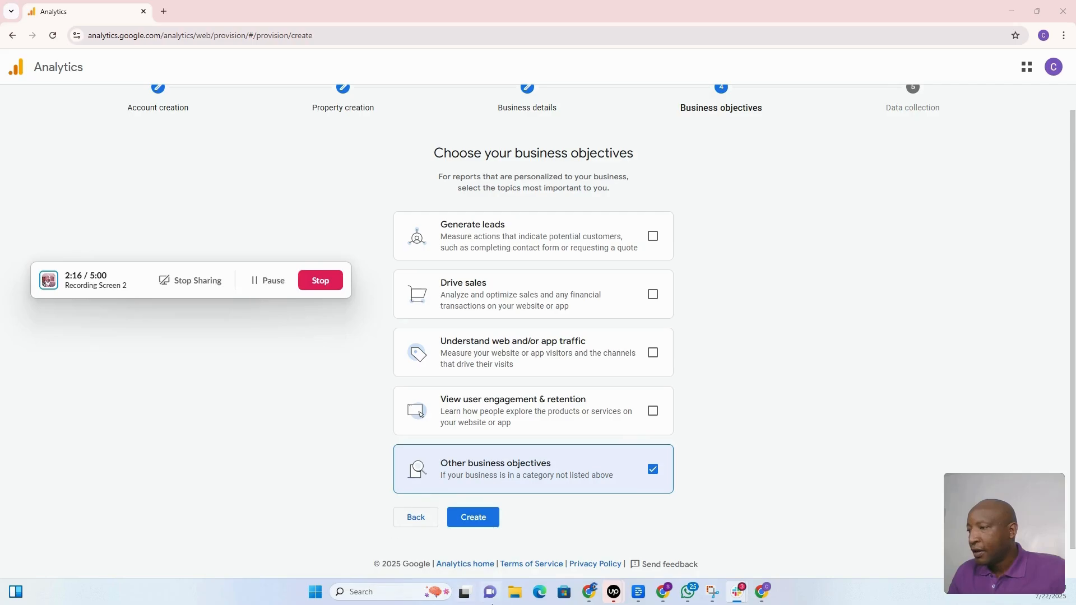
{"action": "left_click", "coordinate": [487, 516]}
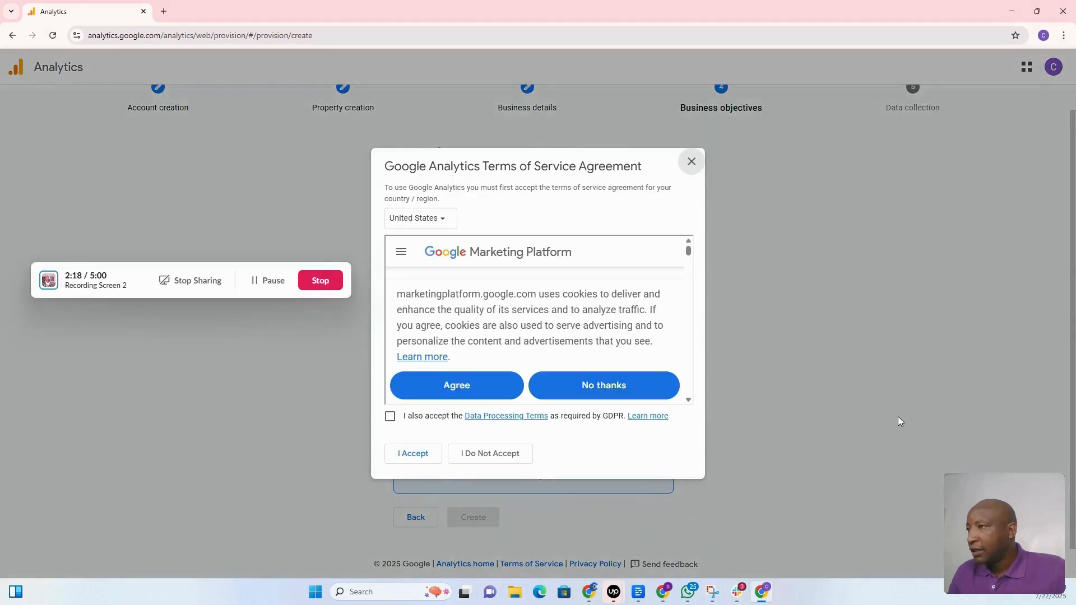
Accept the cookie notice, the Terms of Service and the GDPR Data Processing Terms.
{"action": "left_click", "coordinate": [464, 387]}
{"action": "scroll", "coordinate": [569, 346], "scroll_direction": "down", "scroll_amount": 20}
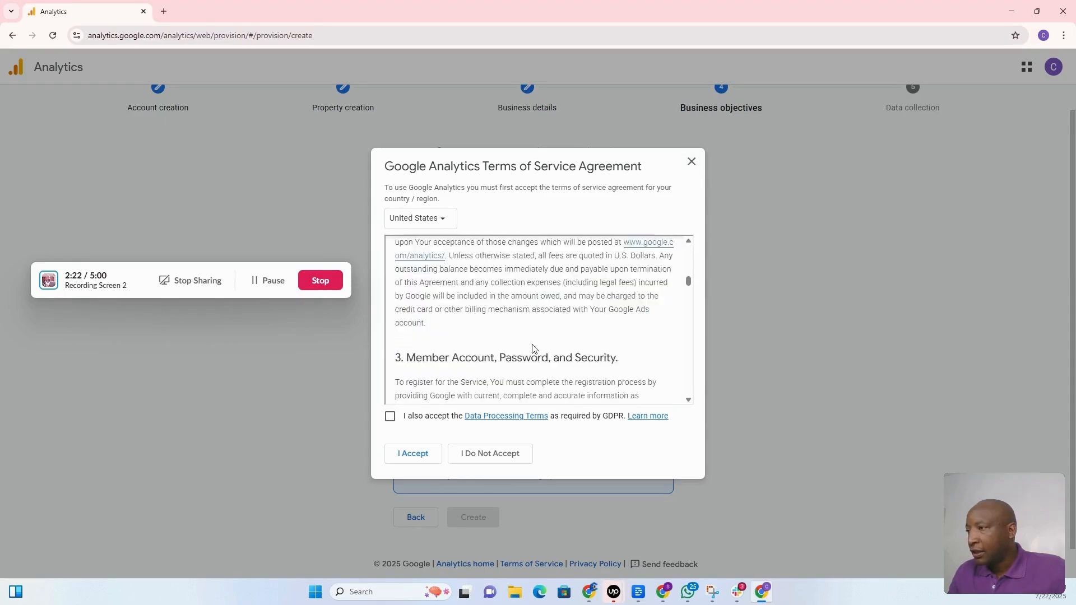
{"action": "scroll", "coordinate": [532, 349], "scroll_direction": "down", "scroll_amount": 20}
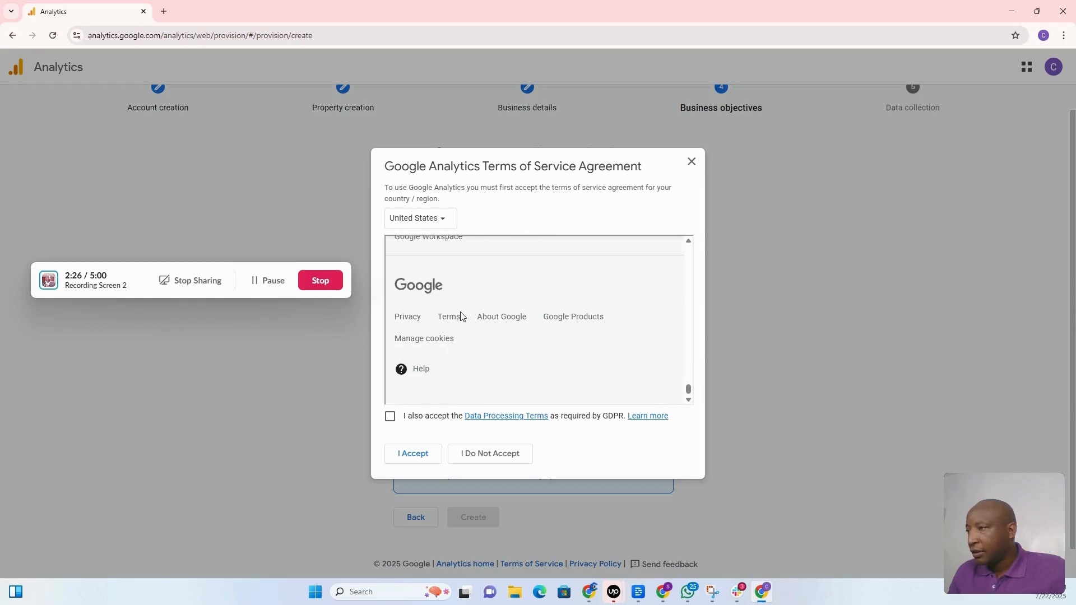
{"action": "left_click", "coordinate": [390, 417]}
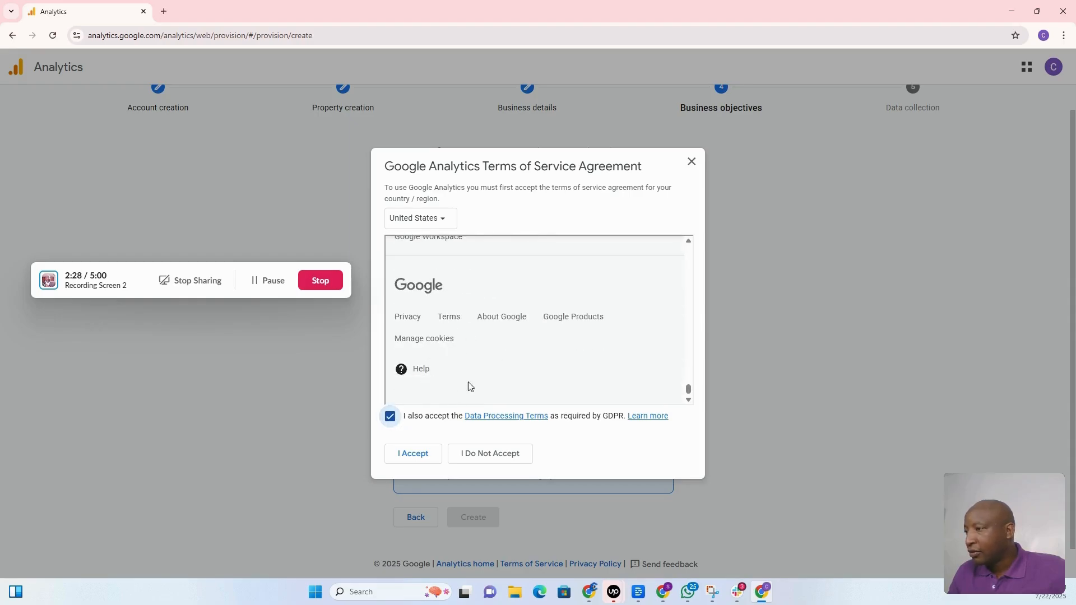
{"action": "left_click", "coordinate": [414, 454]}
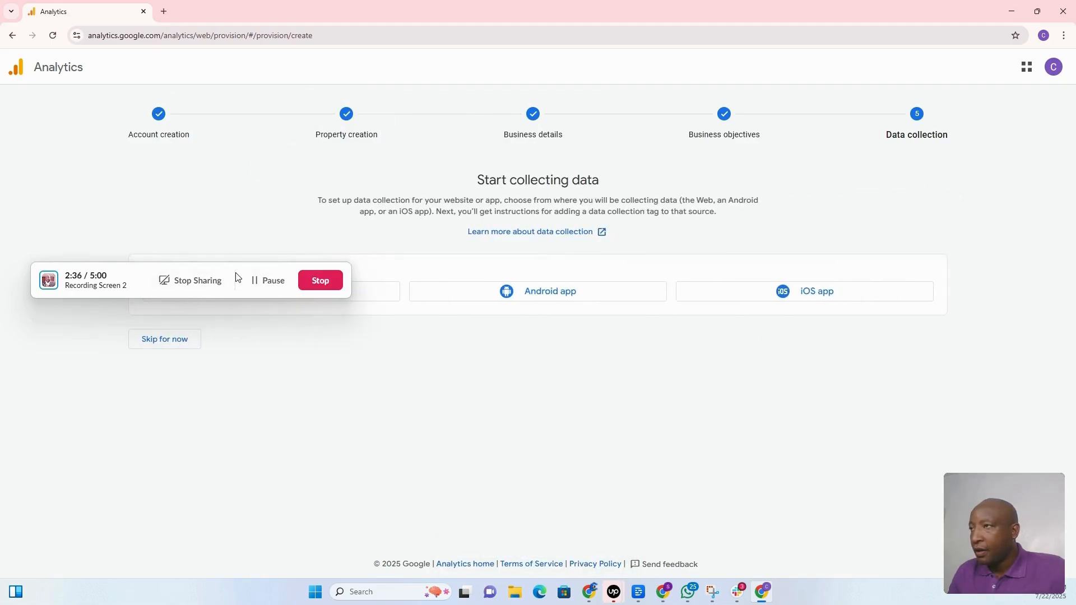
Choose Web as the platform and enter the site's domain as the website URL.
{"action": "left_click_drag", "start_coordinate": [236, 277], "coordinate": [481, 179]}
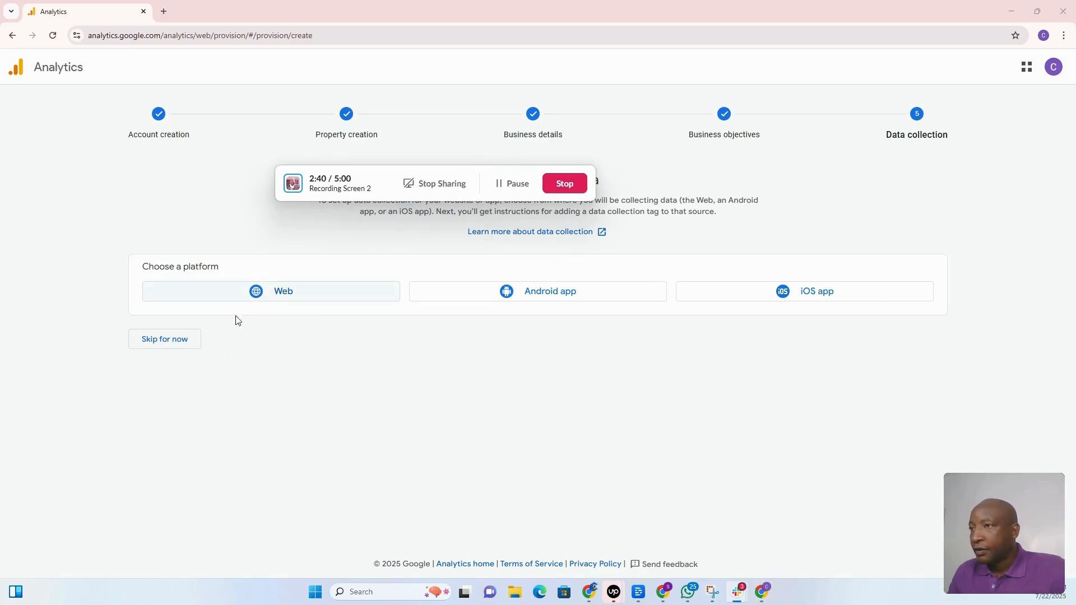
{"action": "left_click", "coordinate": [285, 299]}
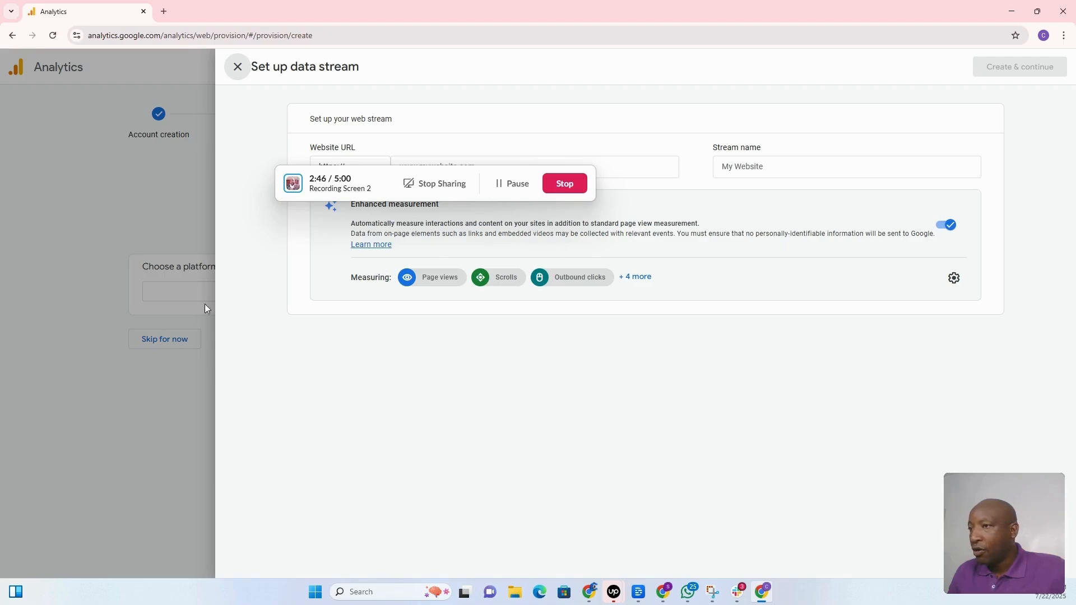
{"action": "left_click_drag", "start_coordinate": [483, 192], "coordinate": [233, 435]}
{"action": "left_click", "coordinate": [440, 168]}
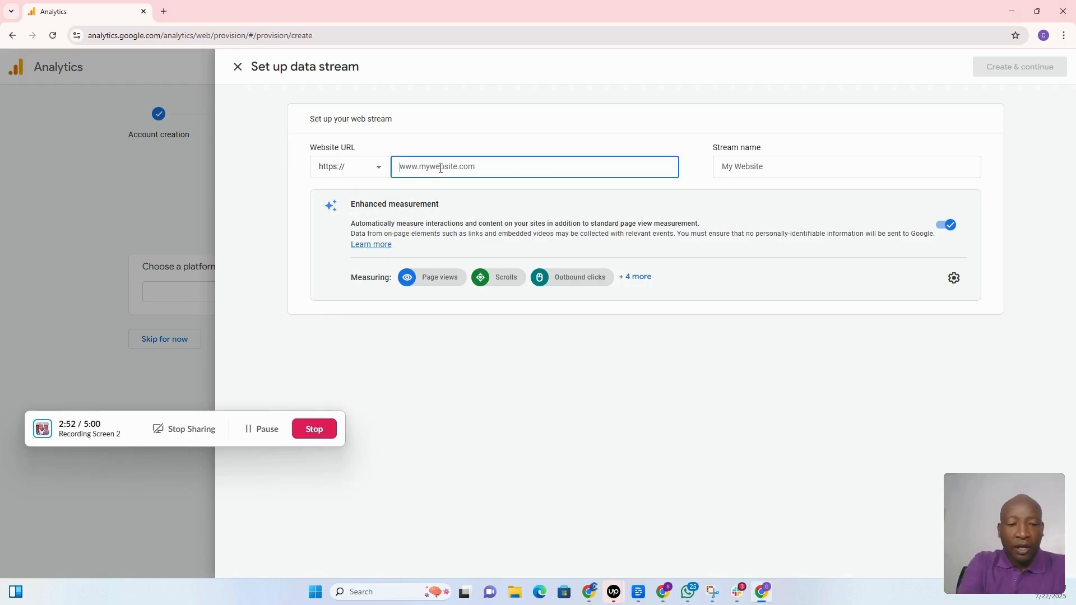
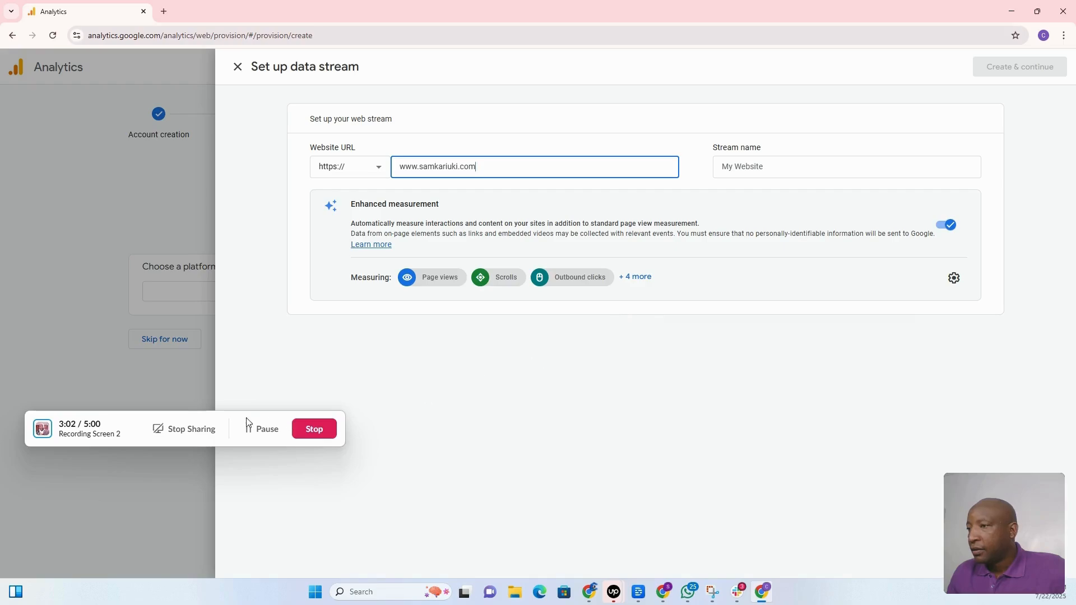
Give the web data stream a name.
{"action": "left_click_drag", "start_coordinate": [231, 423], "coordinate": [213, 300]}
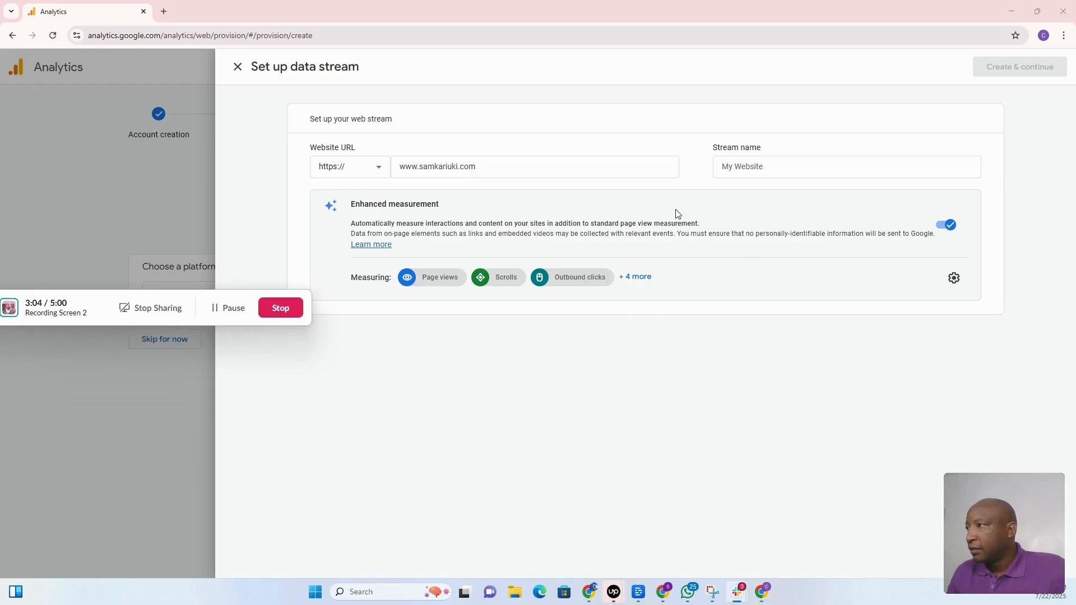
{"action": "left_click", "coordinate": [755, 168]}
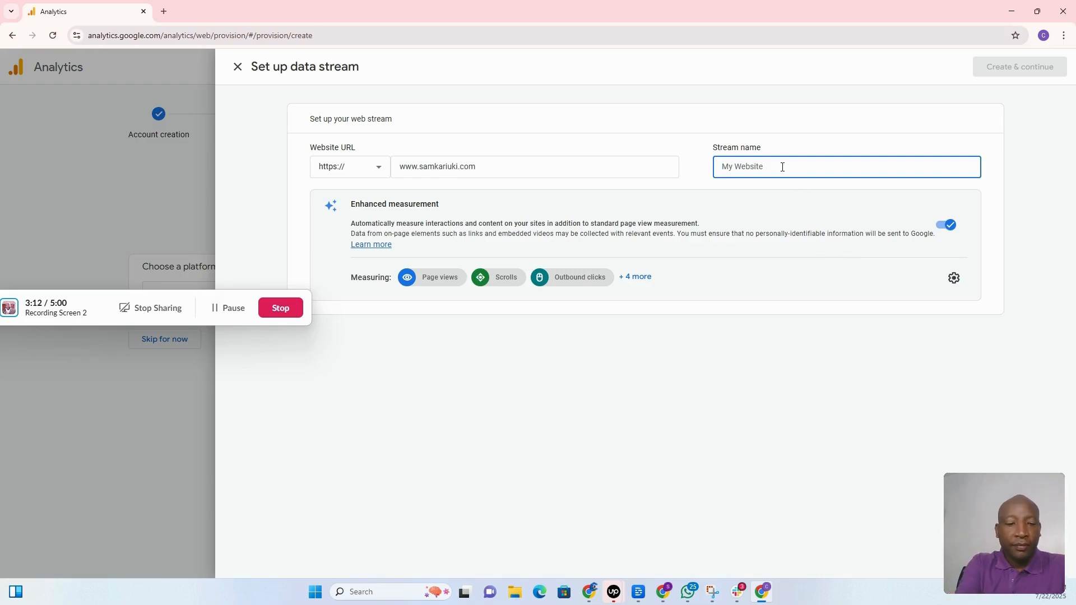
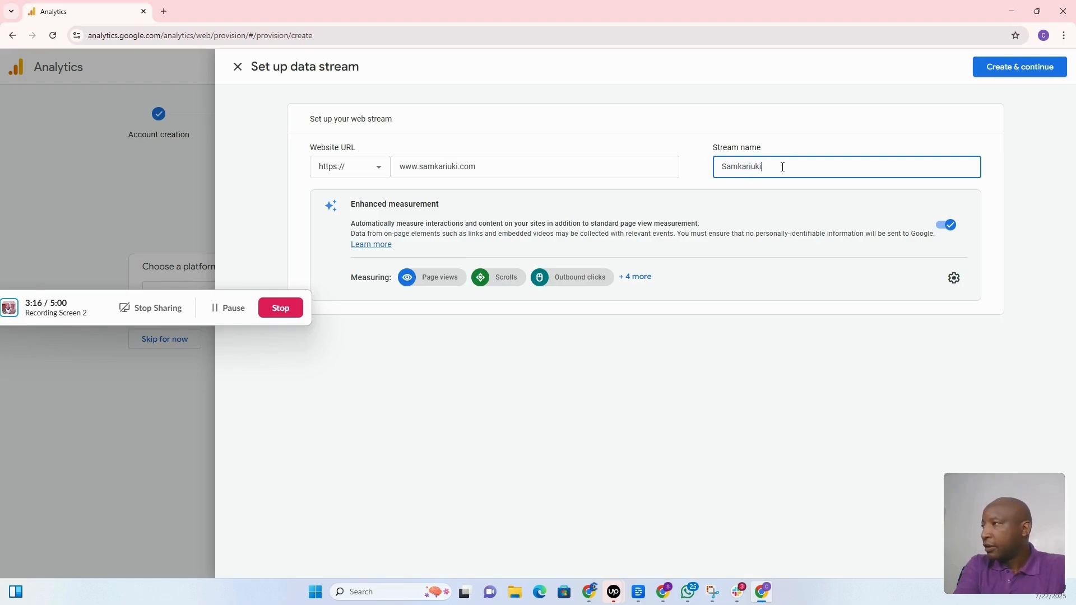
{"action": "key", "text": "ctrl+a"}
{"action": "left_click", "coordinate": [812, 200]}
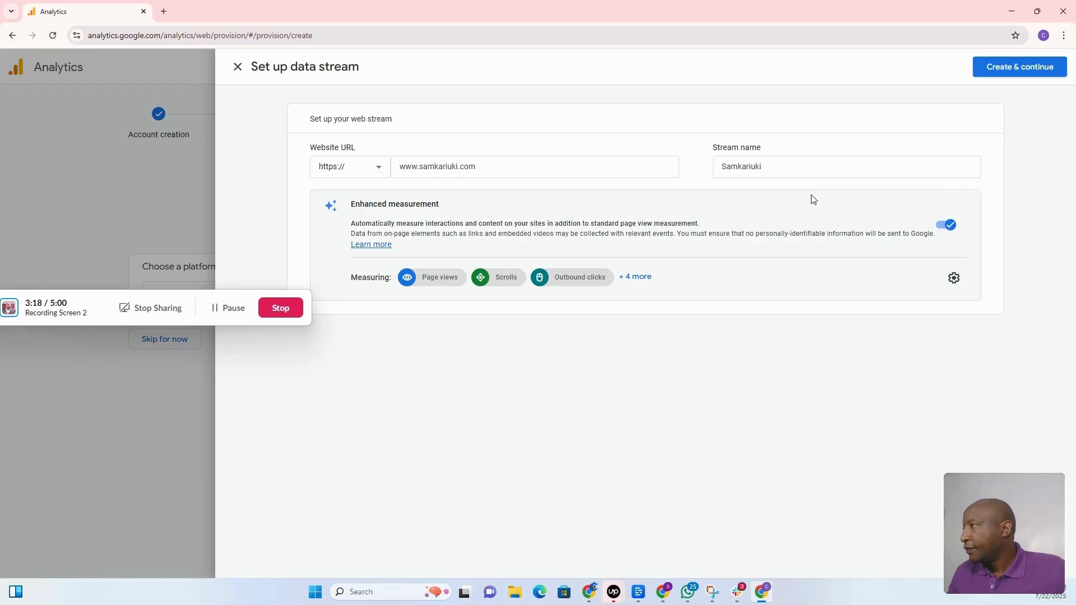
Create the web stream, select the gtag.js snippet, and close the Google tag setup.
{"action": "left_click", "coordinate": [1011, 67]}
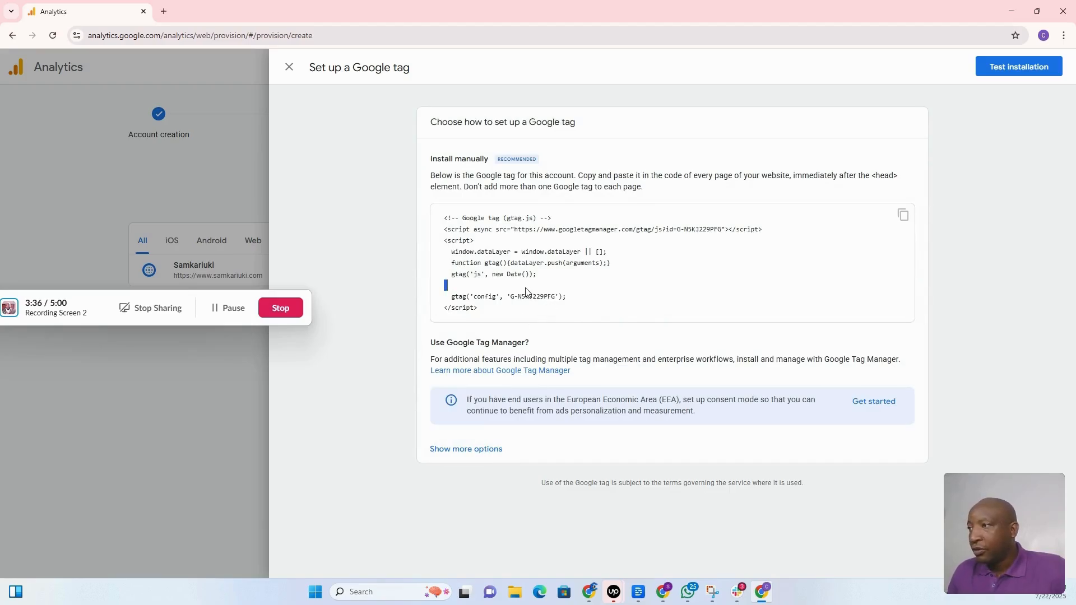
{"action": "left_click_drag", "start_coordinate": [477, 307], "coordinate": [435, 221]}
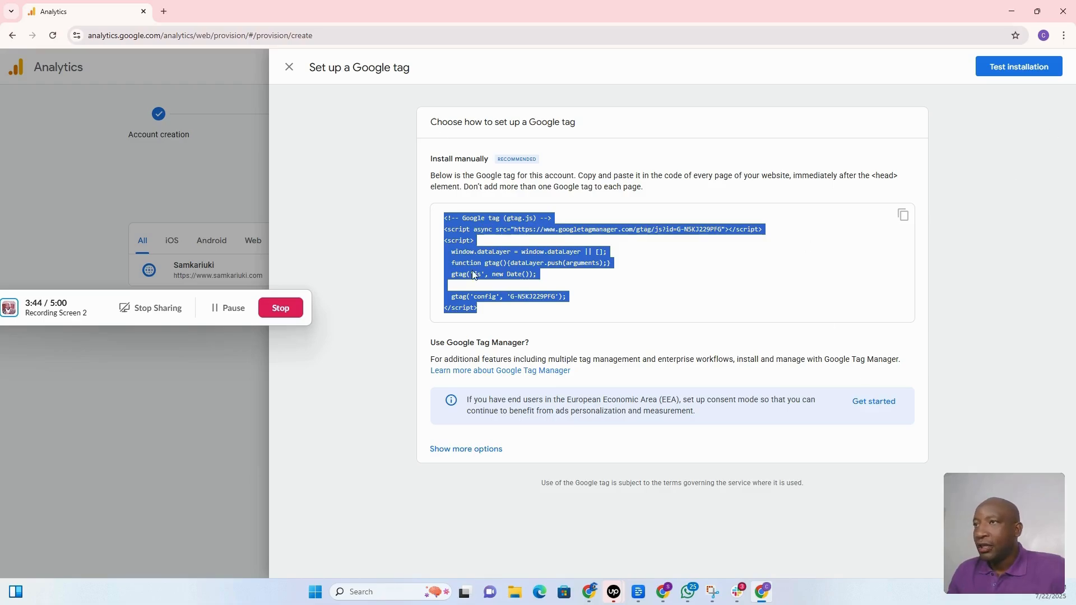
{"action": "left_click", "coordinate": [288, 69]}
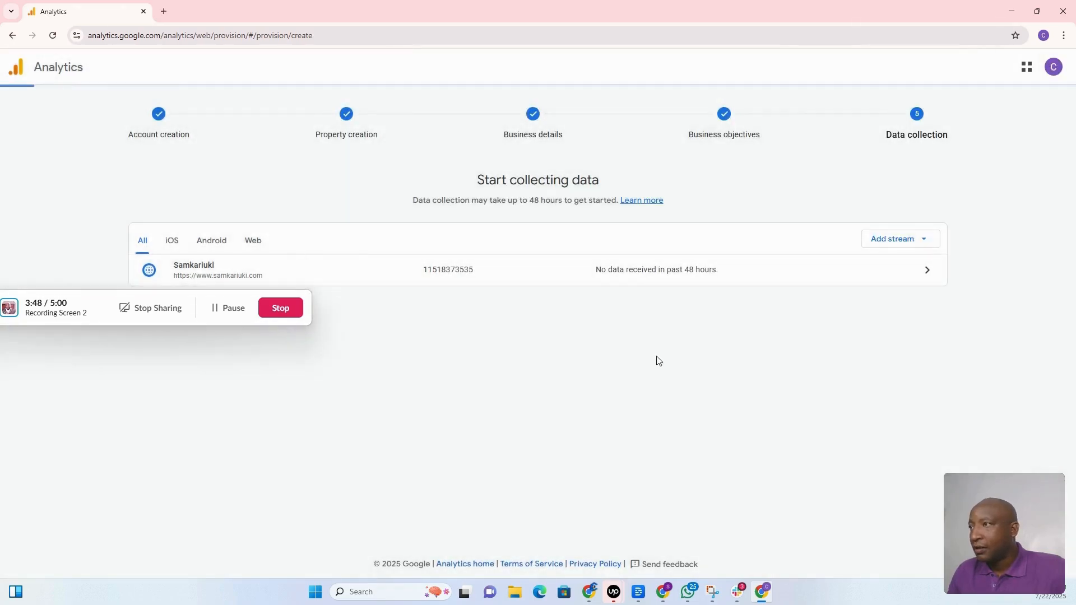
Review the web stream's details, then show the Home overview with no data and zero active users.
{"action": "left_click", "coordinate": [500, 277]}
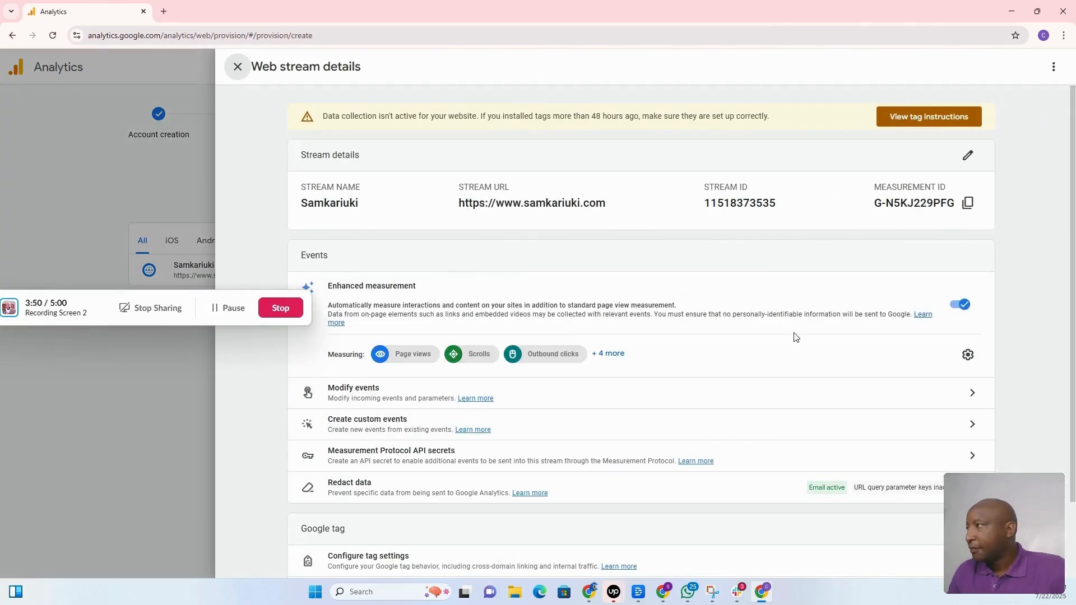
{"action": "scroll", "coordinate": [561, 386], "scroll_direction": "down", "scroll_amount": 2}
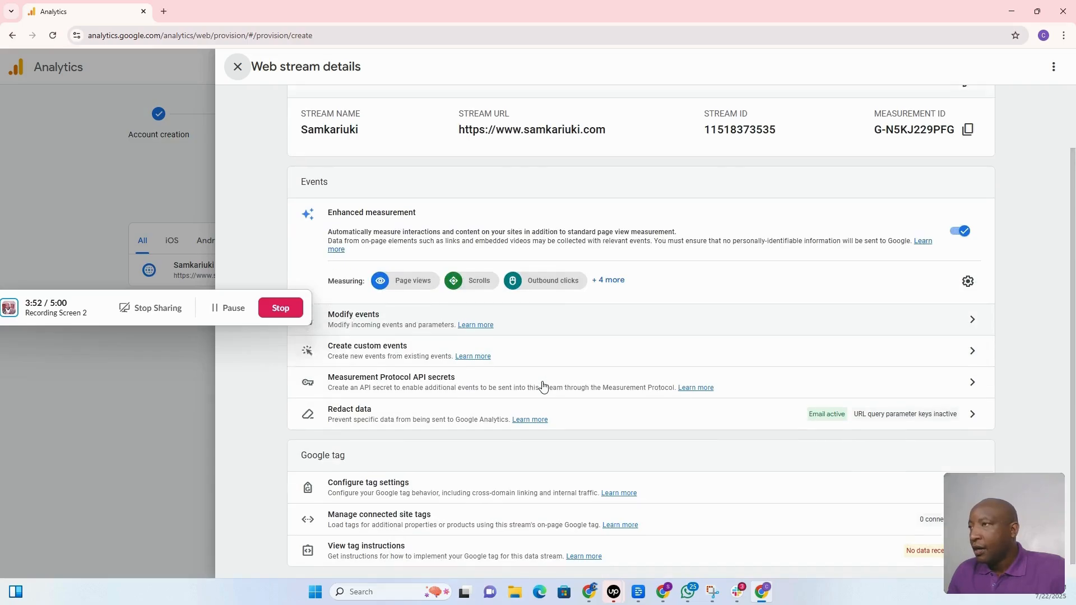
{"action": "scroll", "coordinate": [543, 385], "scroll_direction": "up", "scroll_amount": 2}
{"action": "left_click", "coordinate": [240, 70]}
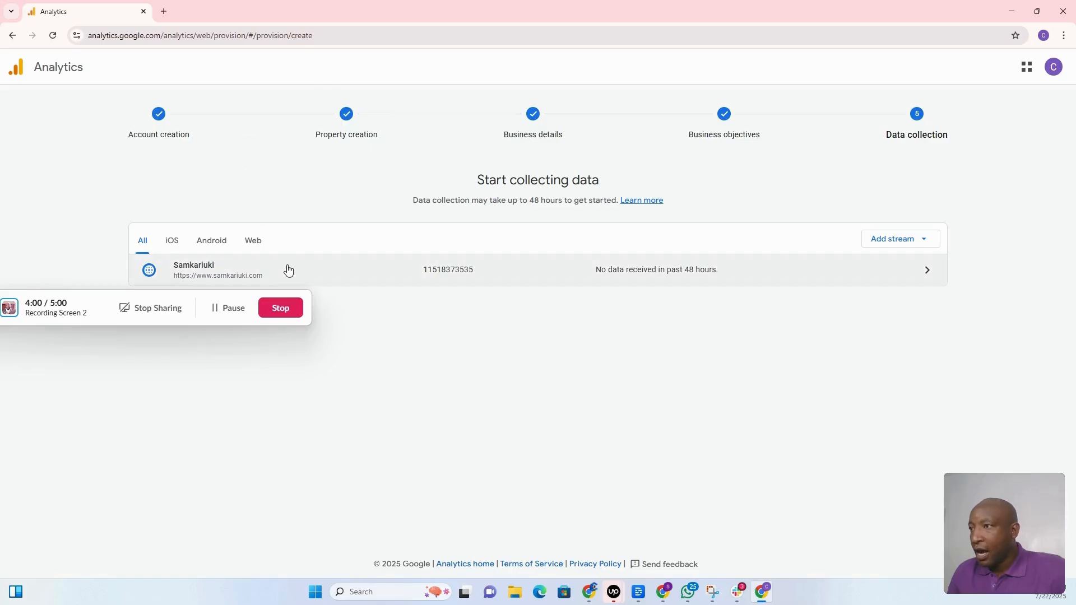
{"action": "left_click", "coordinate": [301, 277]}
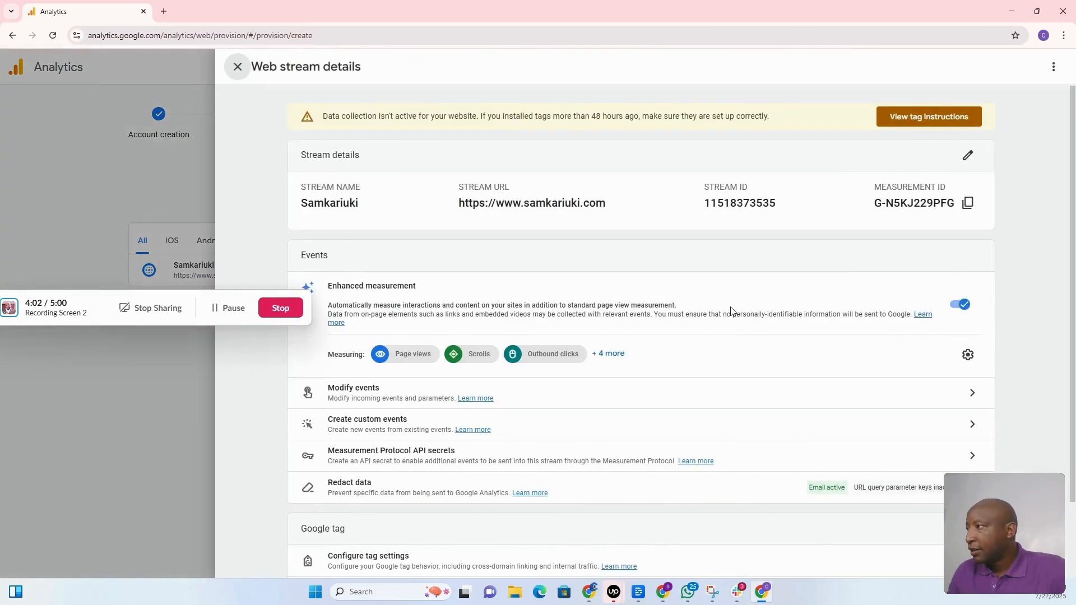
{"action": "scroll", "coordinate": [644, 380], "scroll_direction": "down", "scroll_amount": 2}
{"action": "scroll", "coordinate": [638, 384], "scroll_direction": "up", "scroll_amount": 2}
{"action": "scroll", "coordinate": [676, 379], "scroll_direction": "down", "scroll_amount": 2}
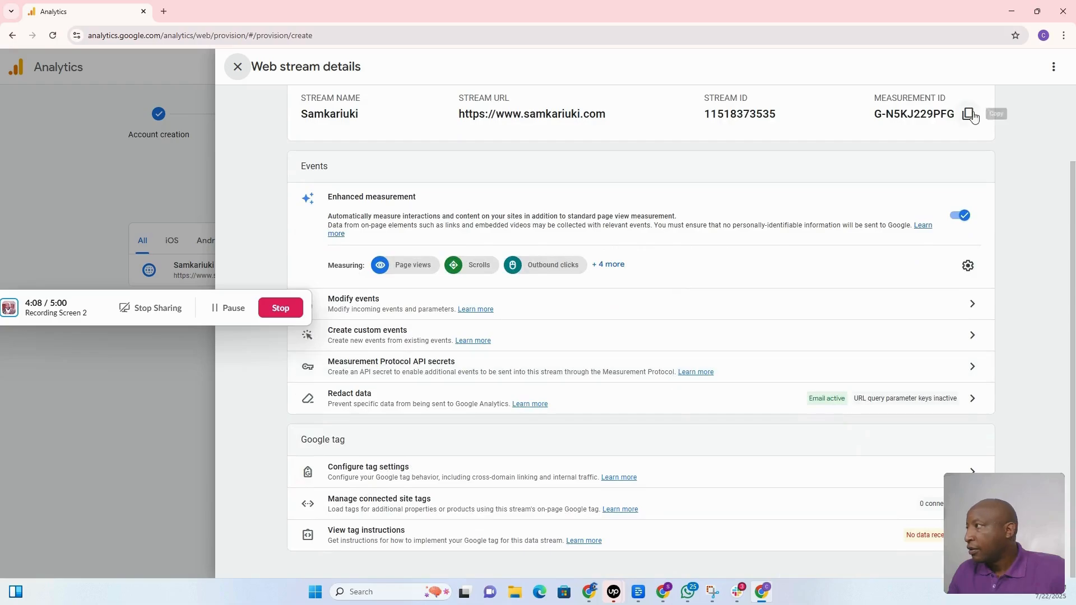
{"action": "left_click", "coordinate": [1054, 67]}
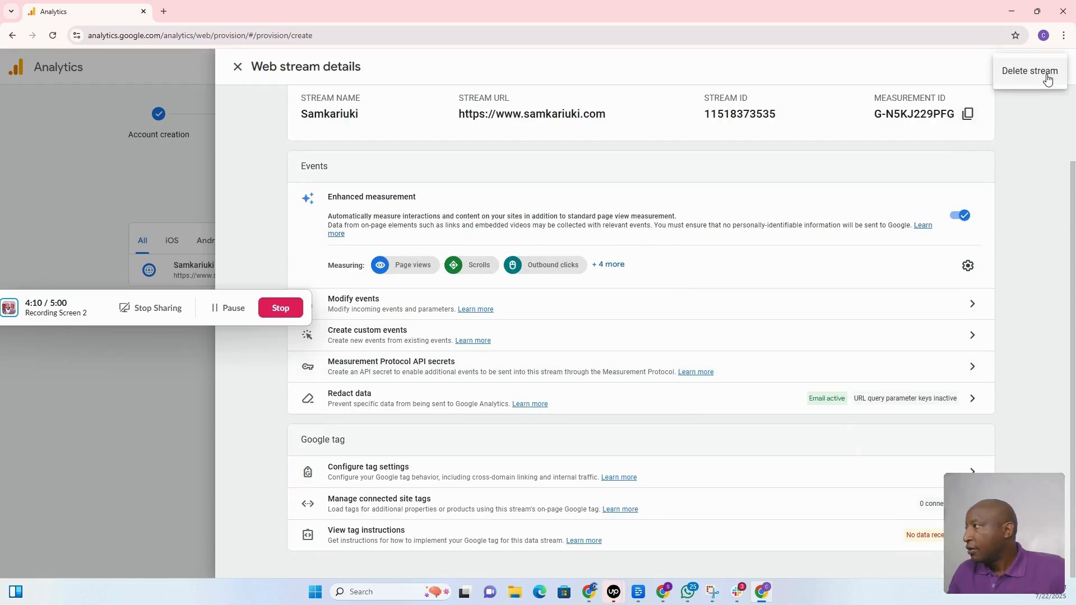
{"action": "left_click", "coordinate": [227, 308]}
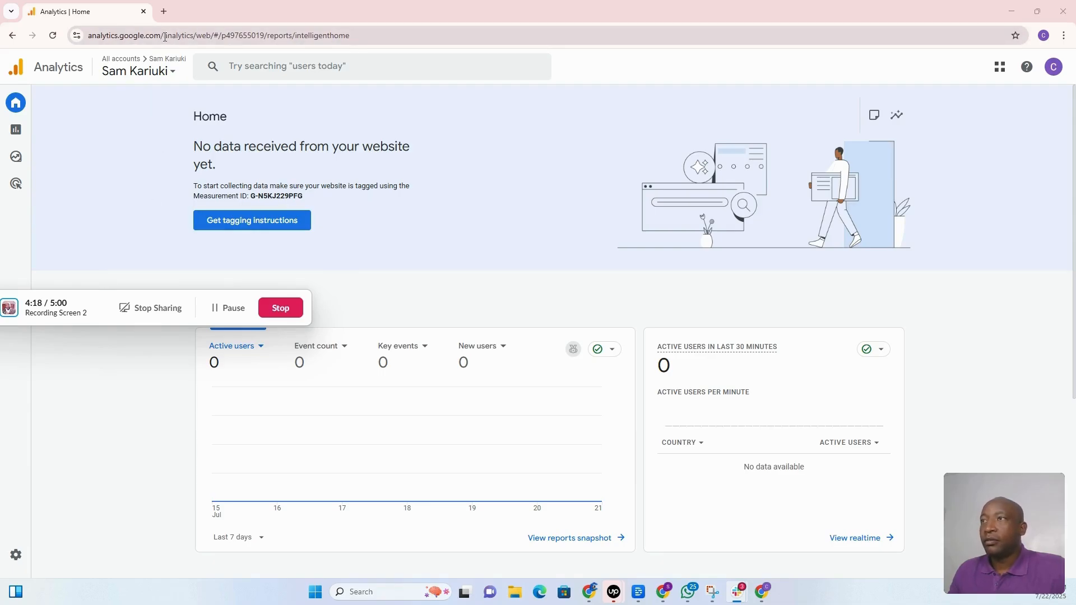
{"action": "left_click_drag", "start_coordinate": [165, 37], "coordinate": [500, 37]}
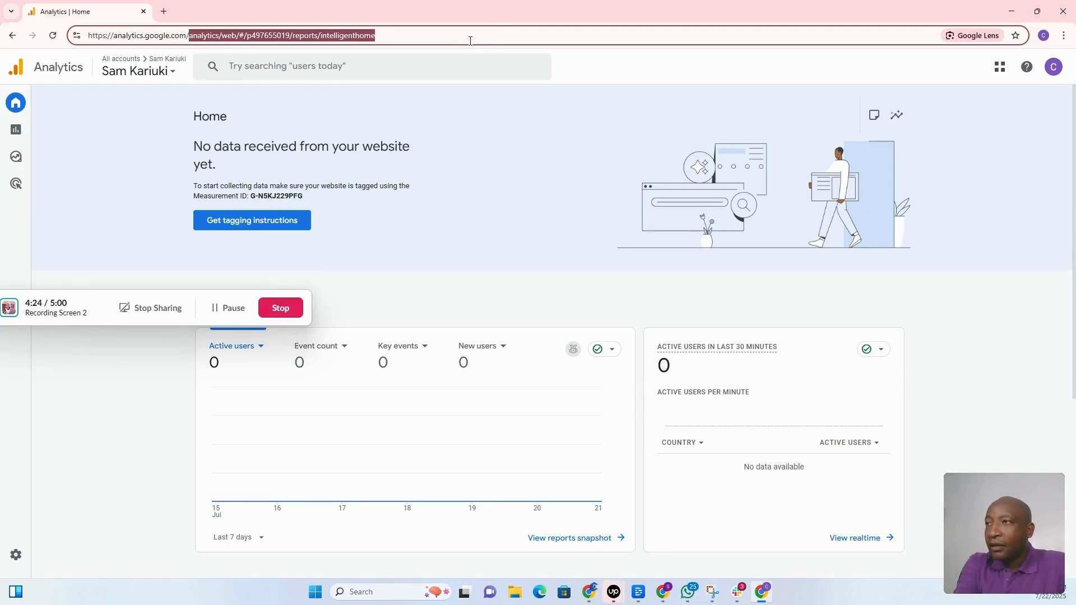
{"action": "key", "text": "BackSpace"}
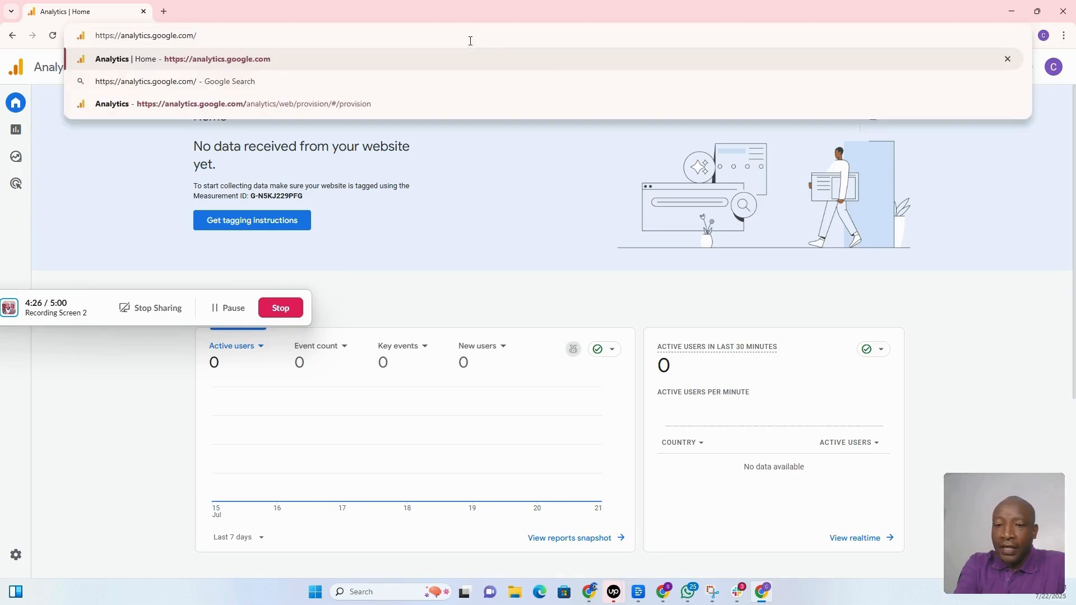
{"action": "key", "text": "Return"}
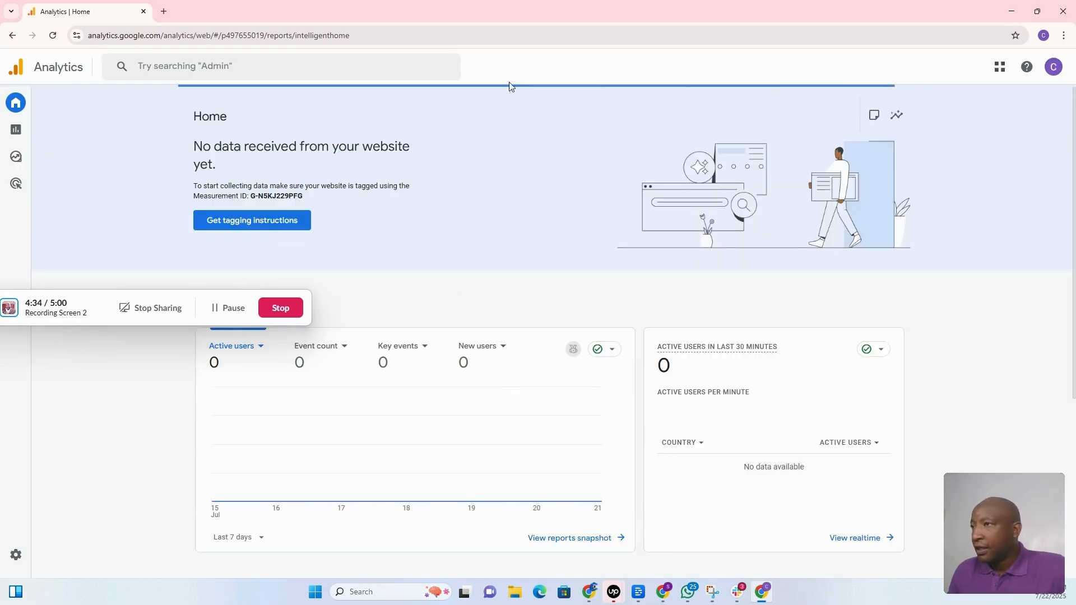
{"action": "left_click", "coordinate": [16, 555]}
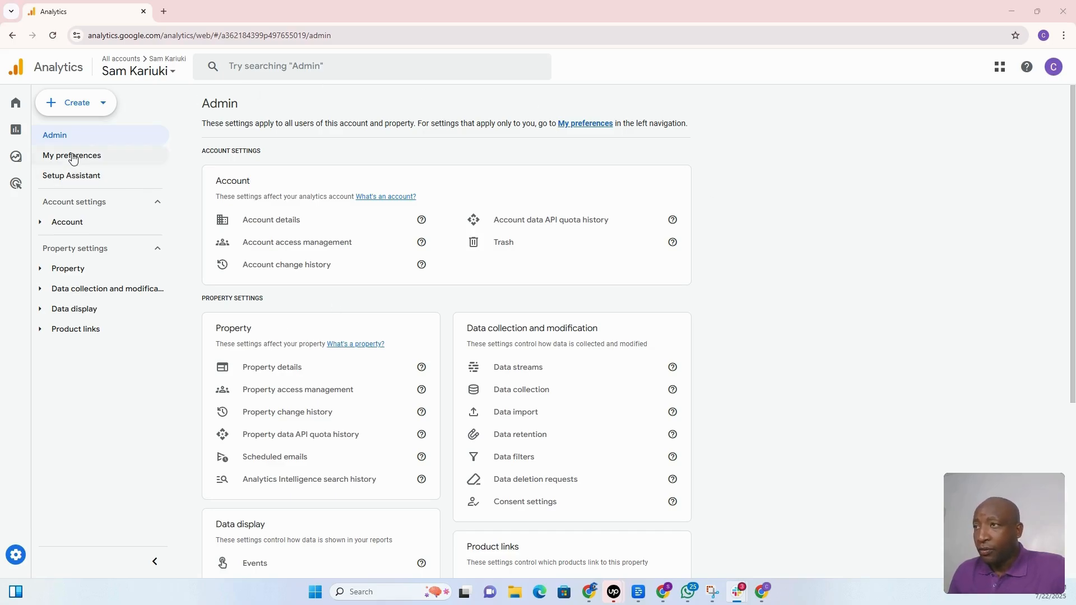
Open Admin > Account access management and bring up the add-people options.
{"action": "mouse_move", "coordinate": [55, 512]}
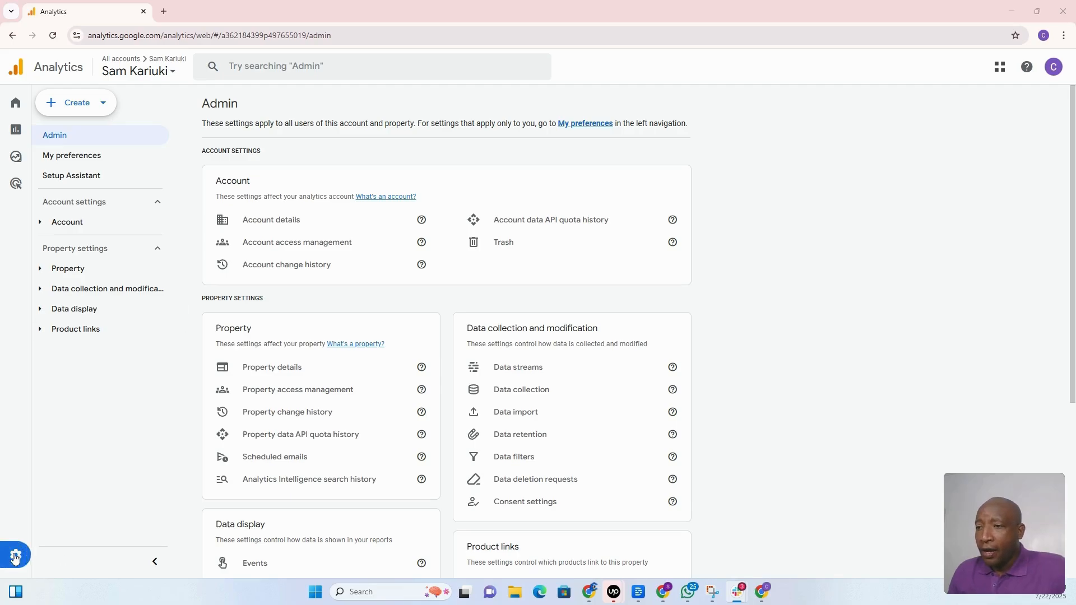
{"action": "mouse_move", "coordinate": [18, 560]}
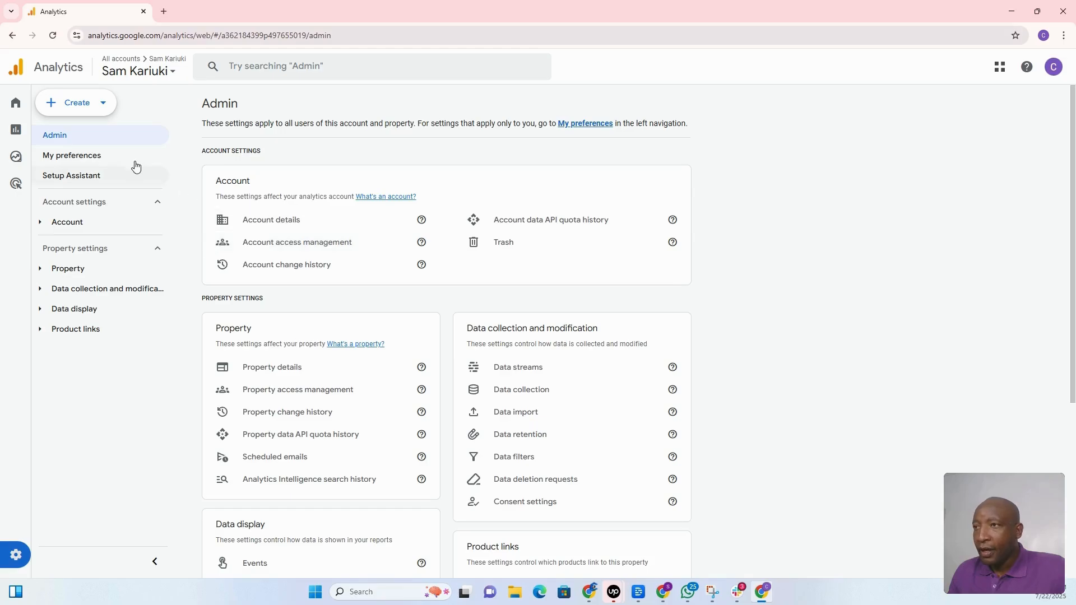
{"action": "left_click", "coordinate": [293, 243]}
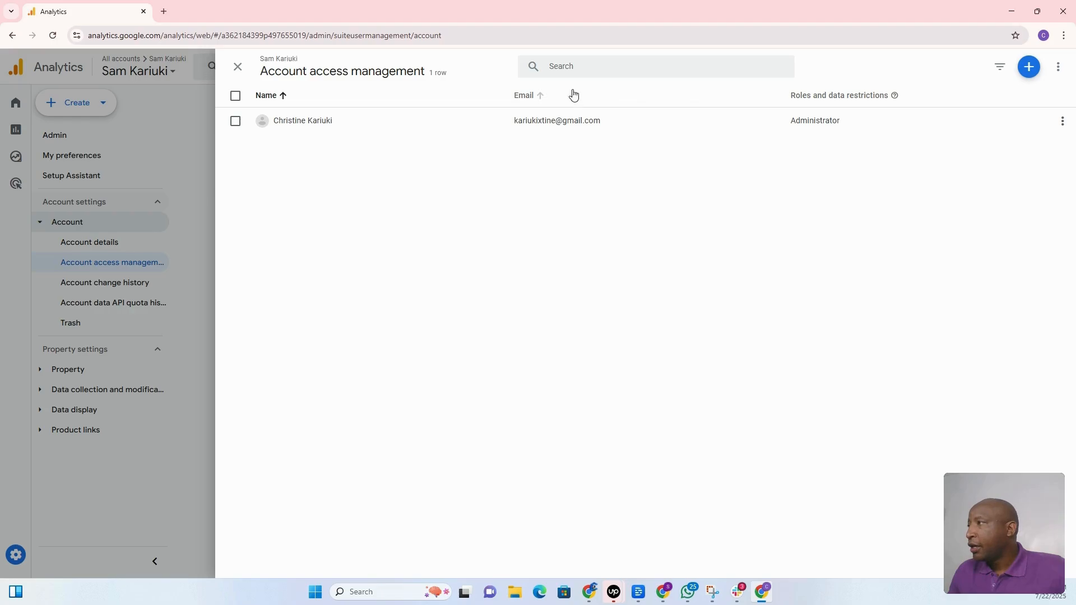
{"action": "left_click", "coordinate": [1019, 72]}
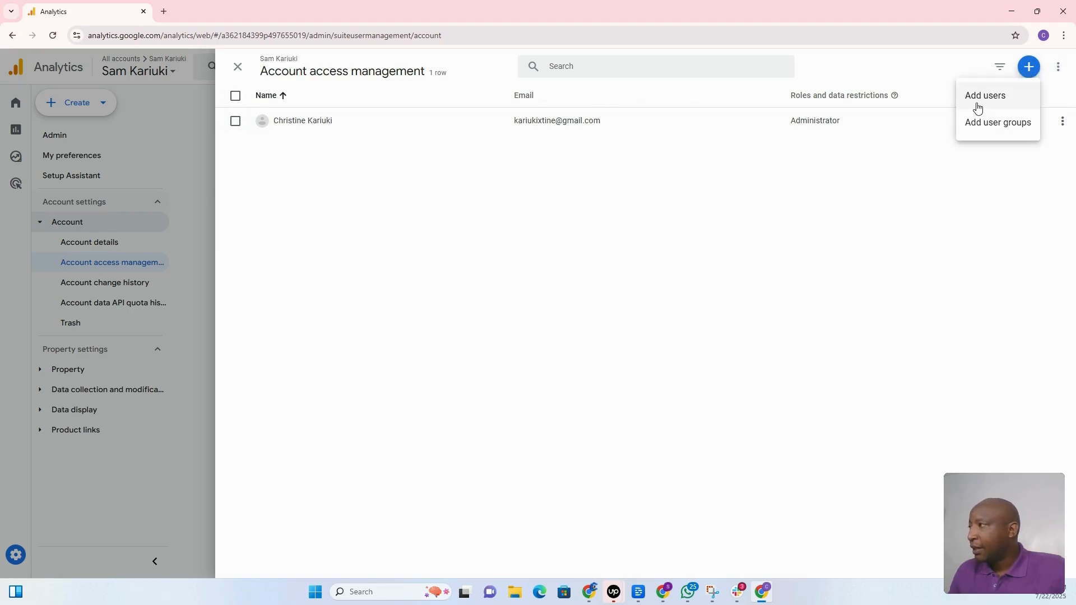
Start adding a user, typing an e-mail address and choosing the Administrator role.
{"action": "left_click", "coordinate": [998, 106]}
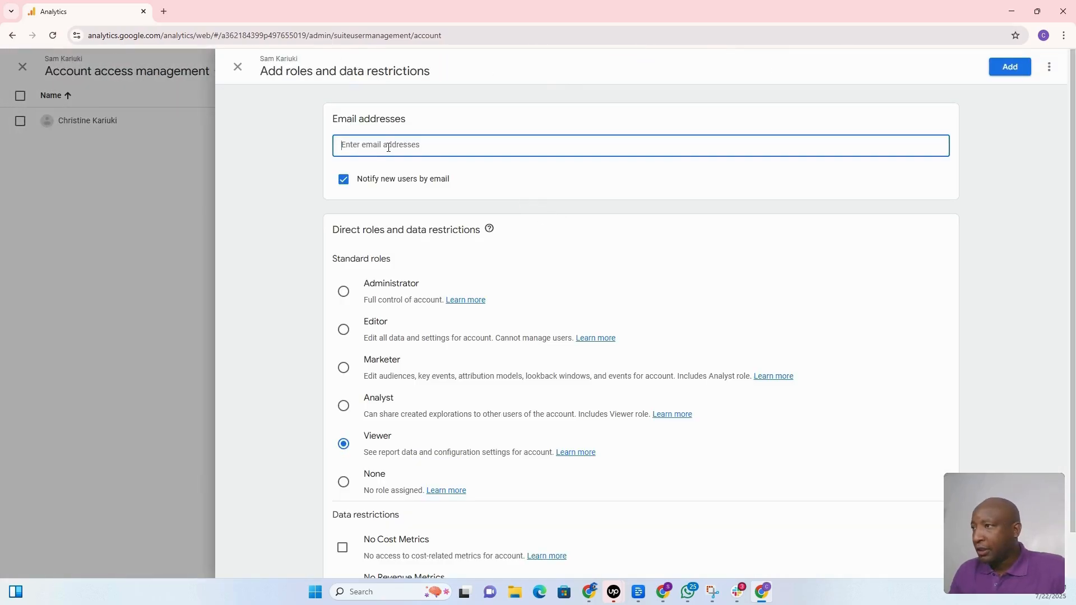
{"action": "type", "text": "samka"}
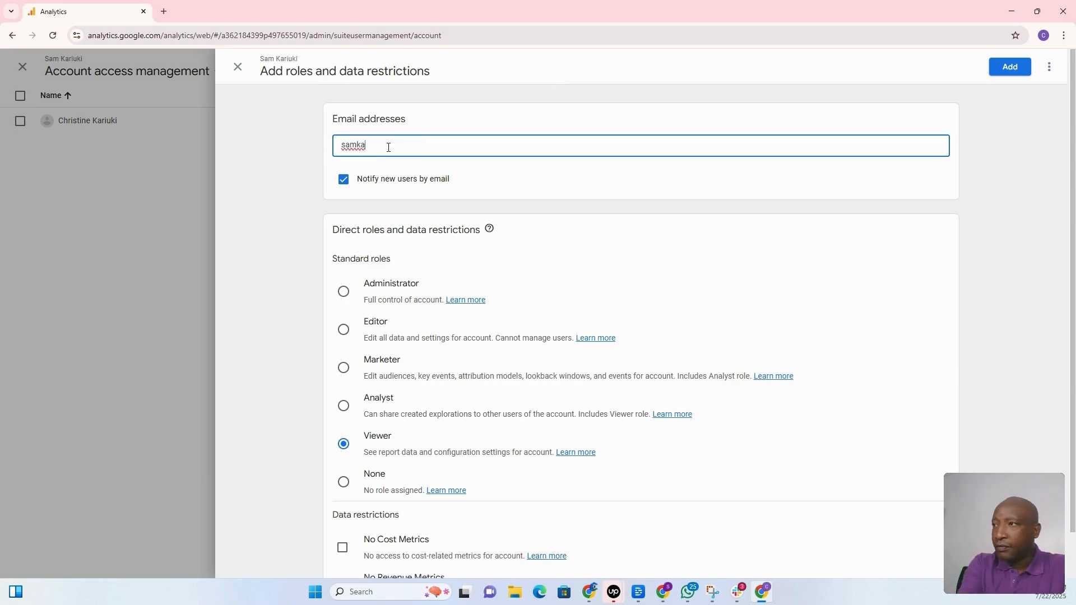
{"action": "key", "text": "BackSpace"}
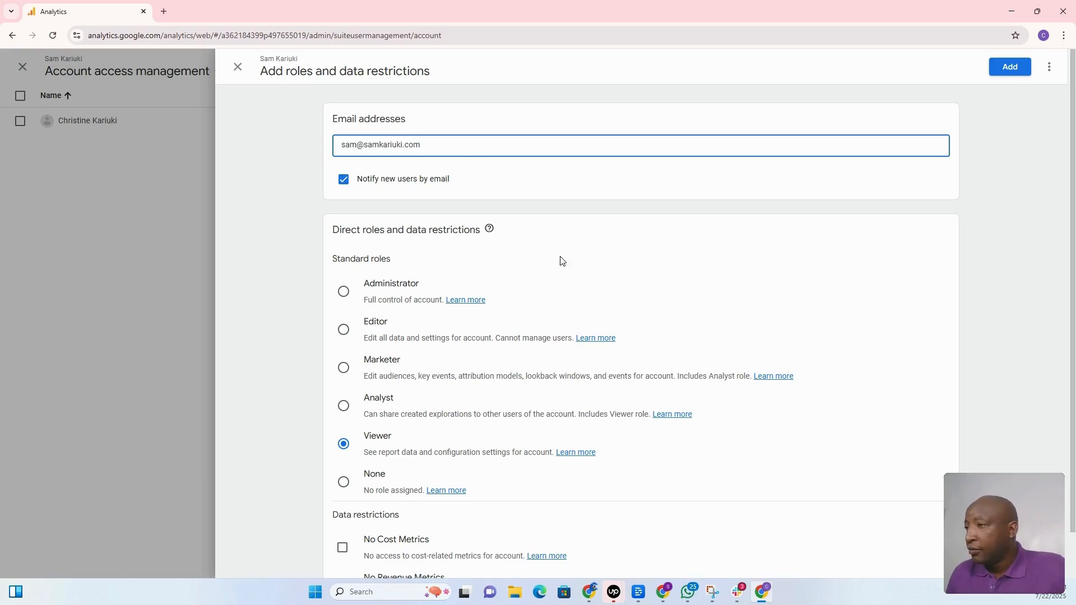
{"action": "left_click", "coordinate": [345, 292]}
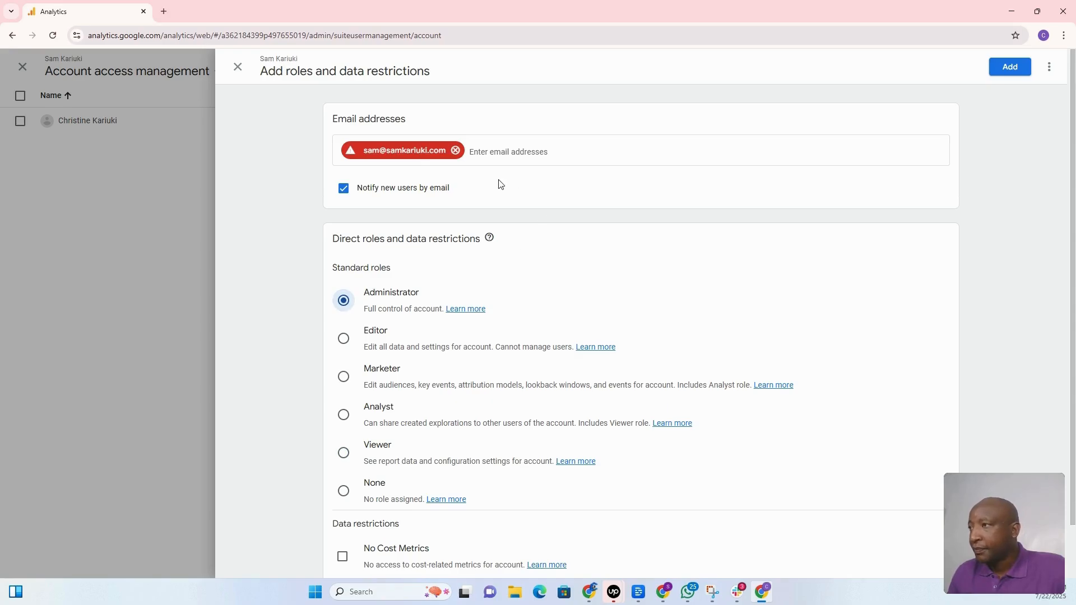
Replace the rejected address with the user's correct e-mail and keep the Administrator role.
{"action": "left_click", "coordinate": [456, 150]}
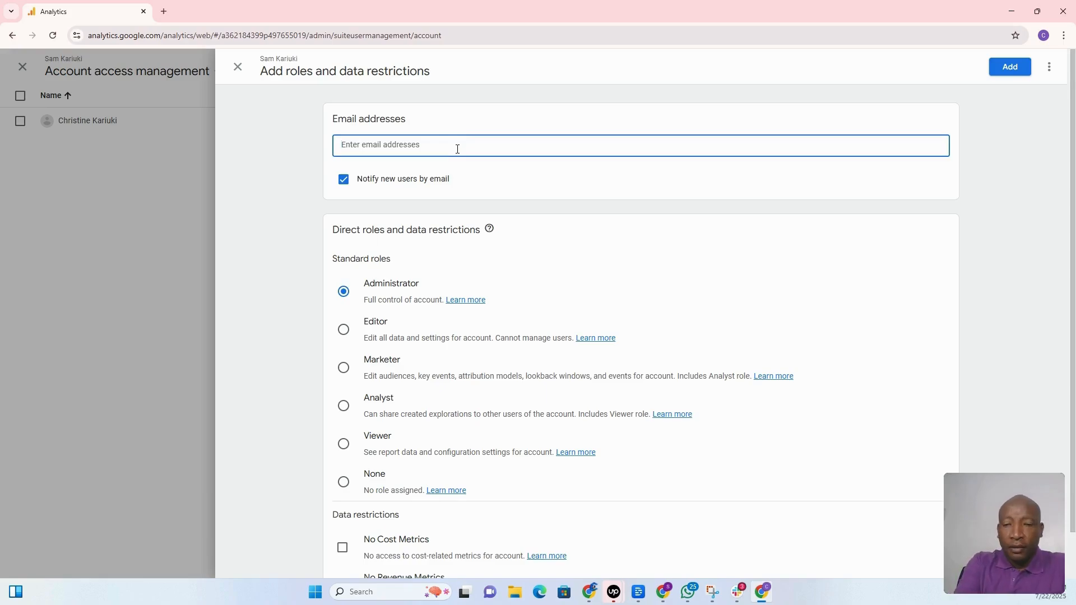
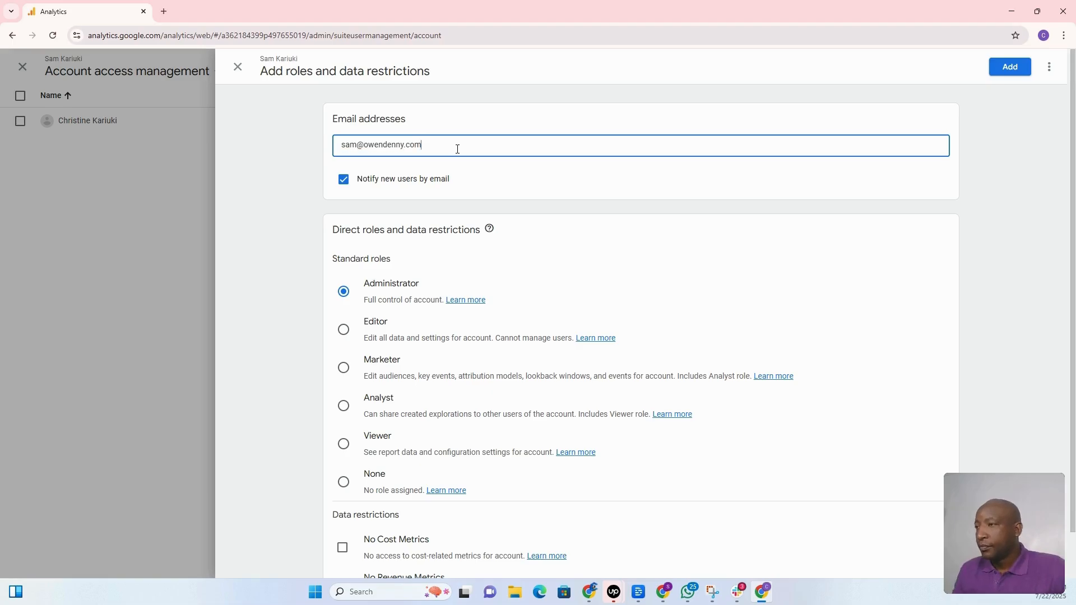
{"action": "left_click", "coordinate": [370, 289]}
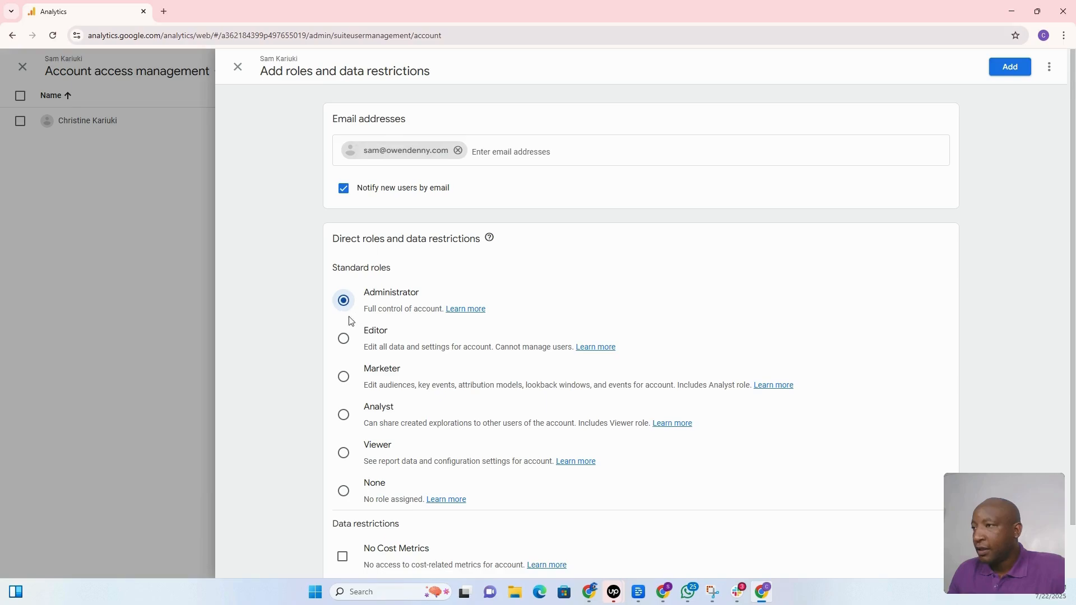
{"action": "left_click", "coordinate": [346, 345]}
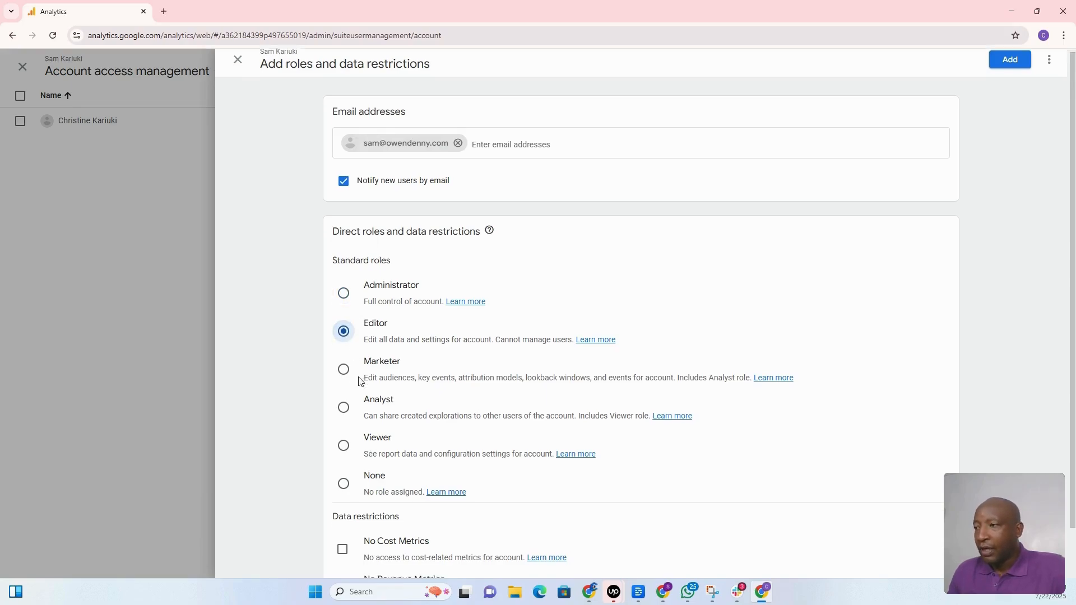
{"action": "scroll", "coordinate": [361, 381], "scroll_direction": "down", "scroll_amount": 1}
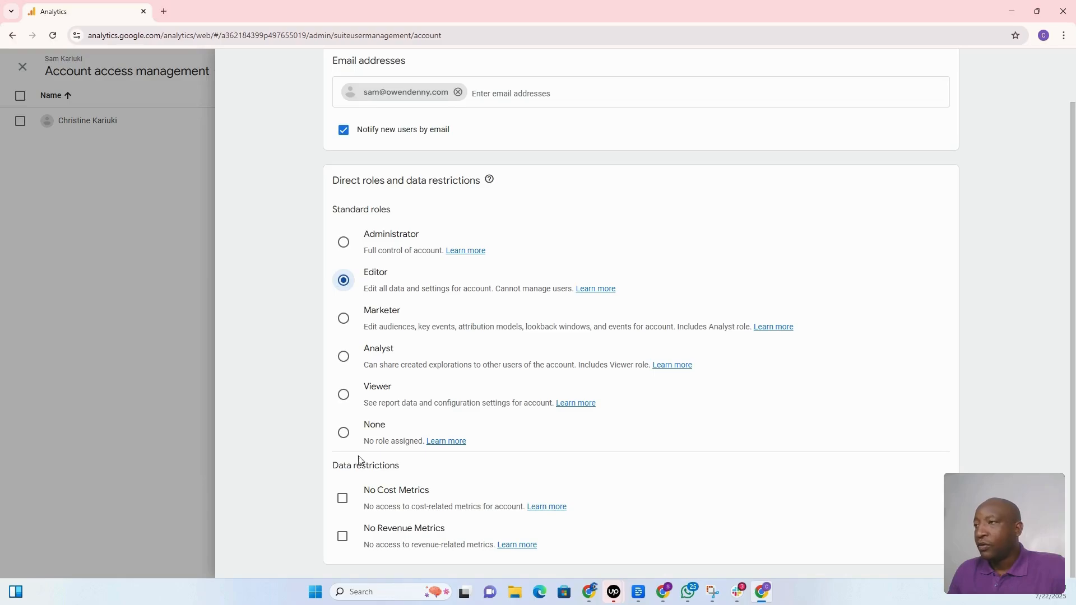
{"action": "scroll", "coordinate": [359, 460], "scroll_direction": "up", "scroll_amount": 1}
{"action": "left_click", "coordinate": [342, 302]}
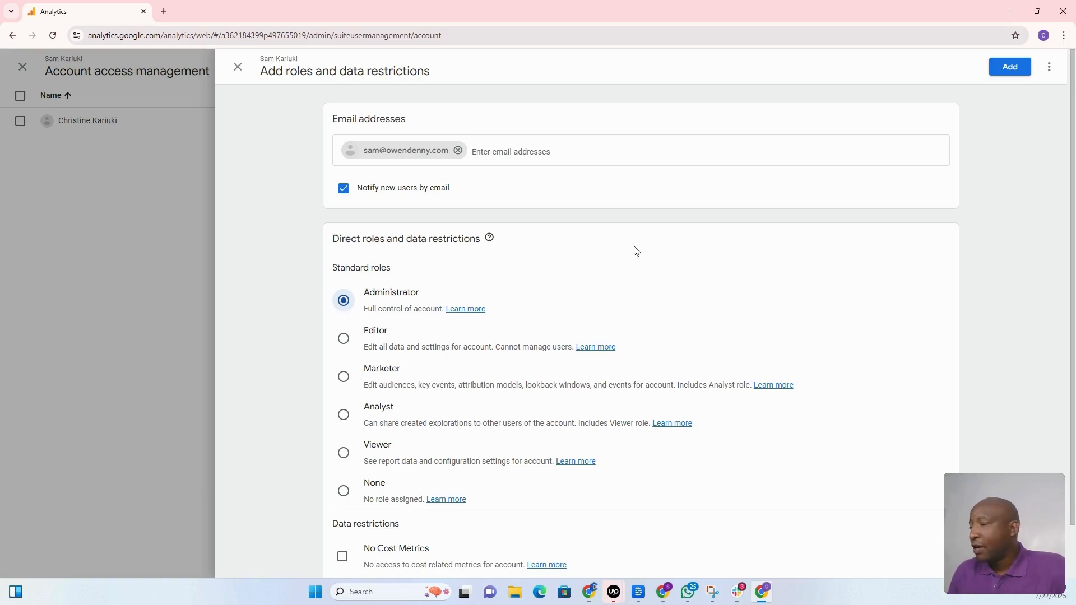
{"action": "scroll", "coordinate": [482, 331], "scroll_direction": "down", "scroll_amount": 1}
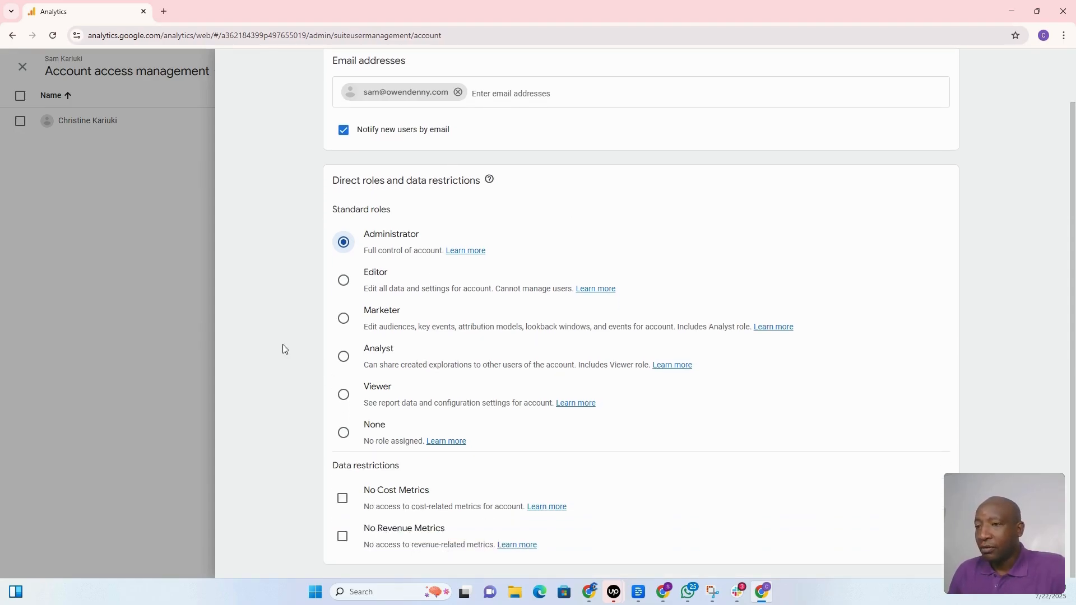
{"action": "scroll", "coordinate": [671, 227], "scroll_direction": "up", "scroll_amount": 1}
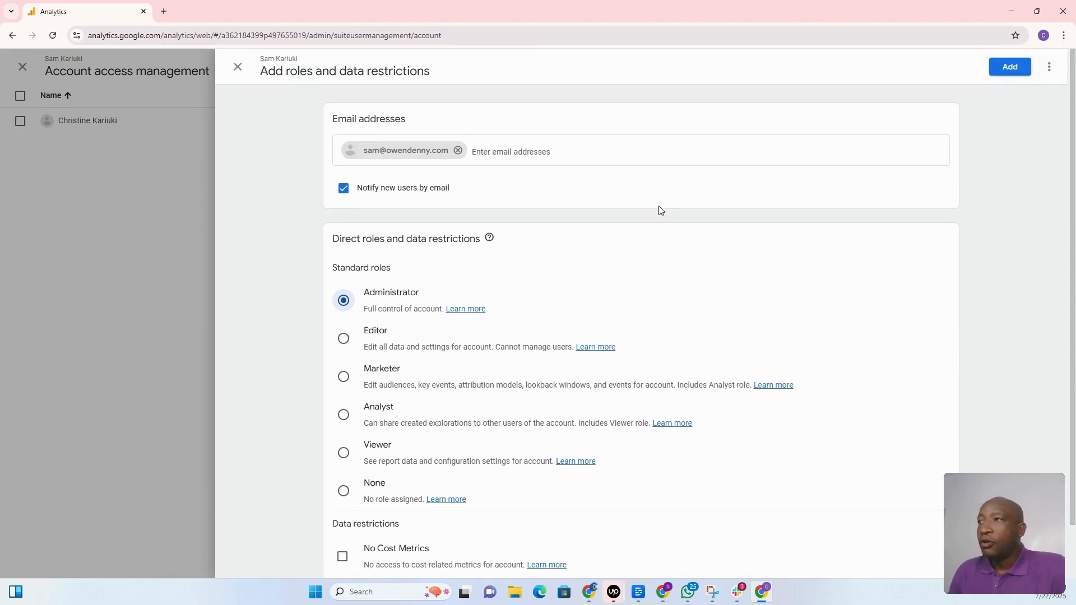
Save the new user with the Administrator role and close the Account access management list.
{"action": "left_click", "coordinate": [1010, 68]}
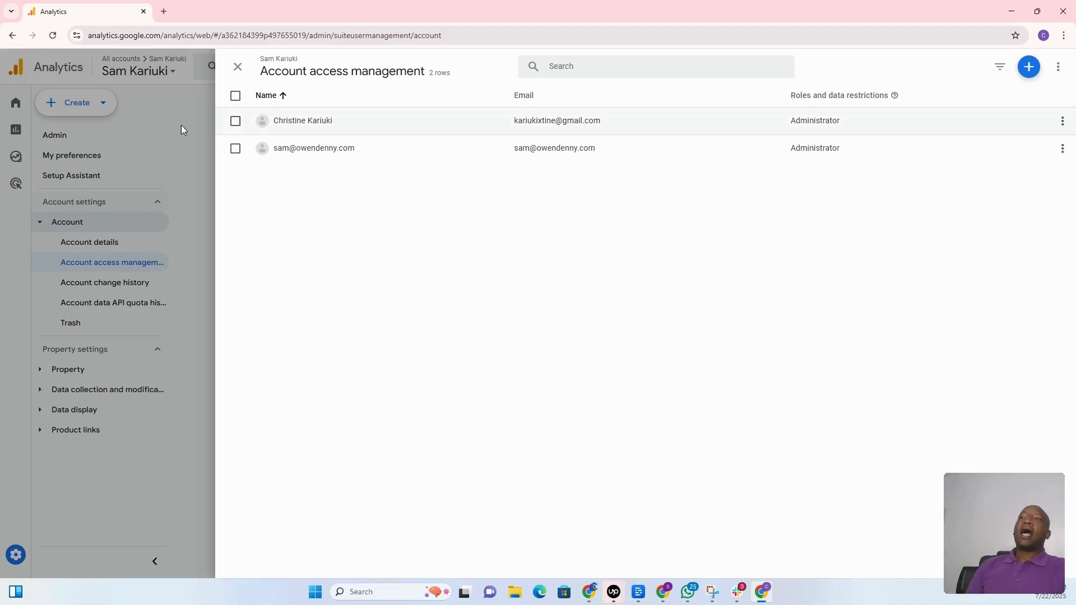
{"action": "left_click", "coordinate": [239, 68]}
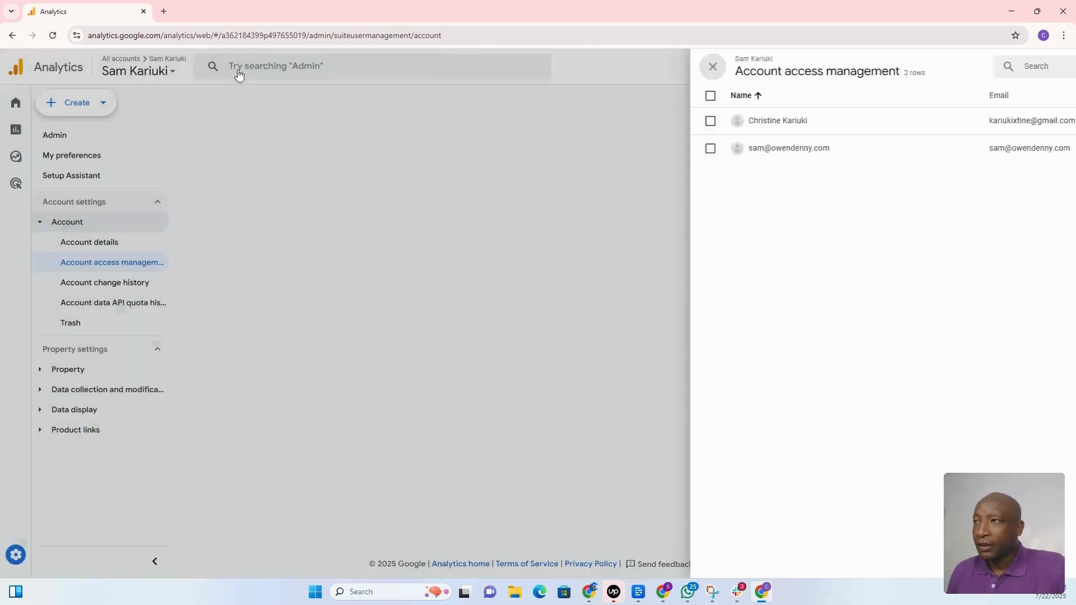